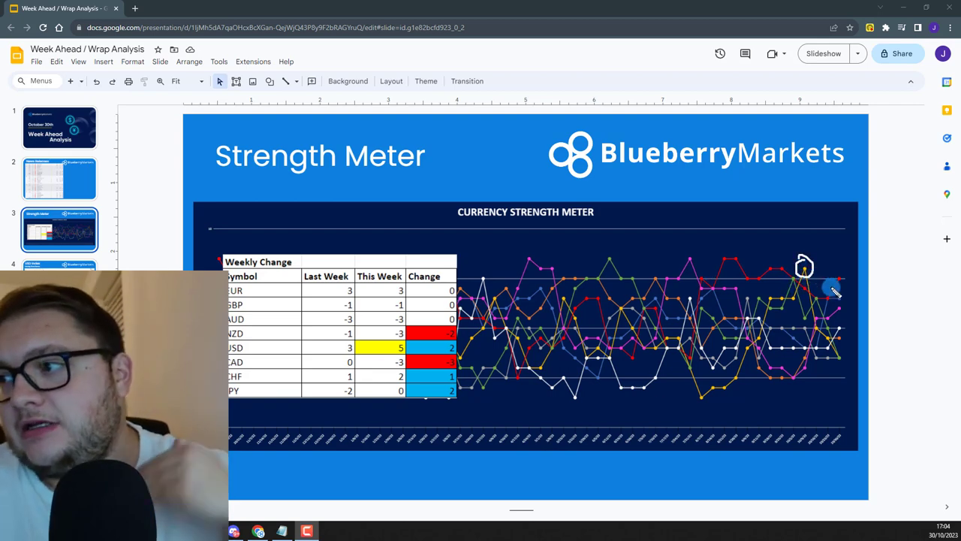
Mark the yellow line's decline, the latest red point and the NZD and USD weekly changes on the Strength Meter slide, then clear the annotations.
left_click_drag(808, 273, 817, 314)
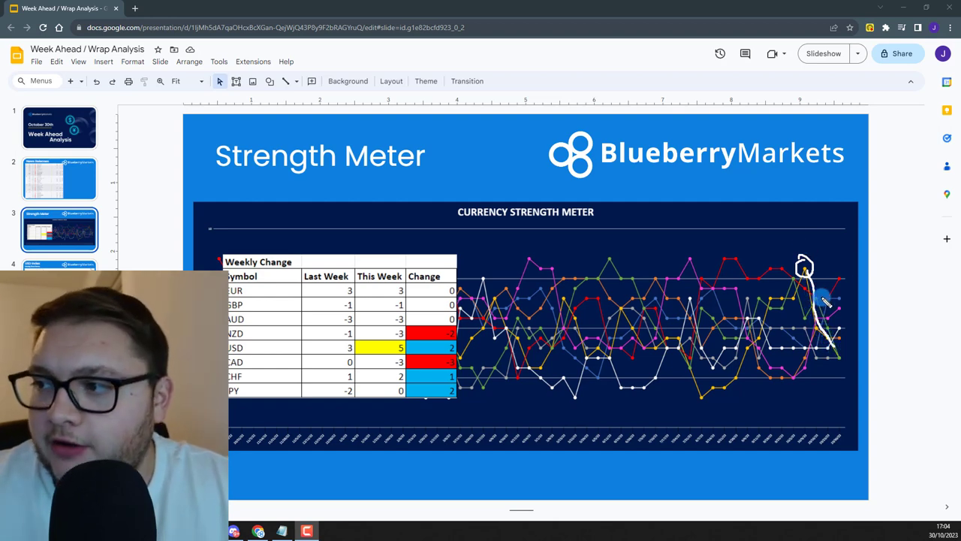
left_click_drag(842, 279, 838, 273)
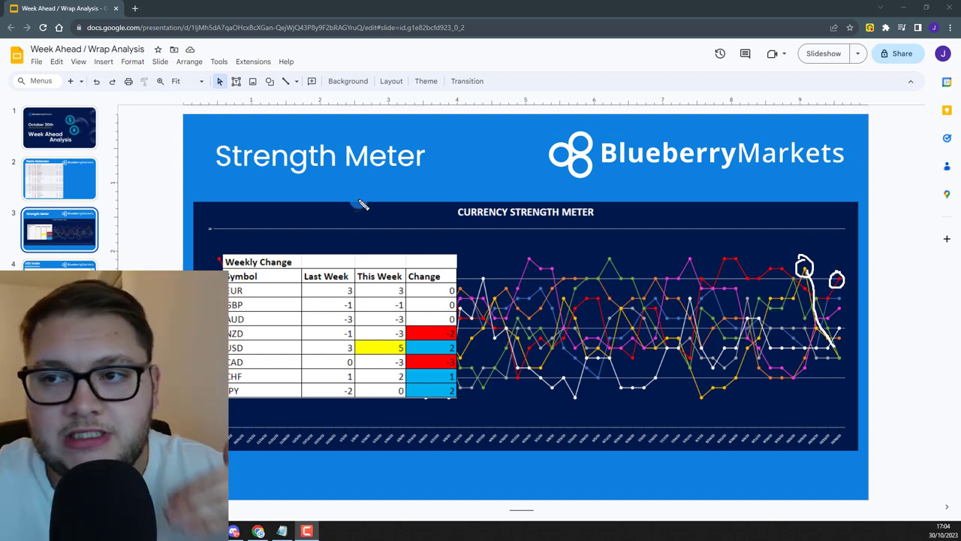
mouse_move(413, 333)
left_mouse_down()
mouse_move(429, 332)
mouse_move(435, 347)
left_mouse_up()
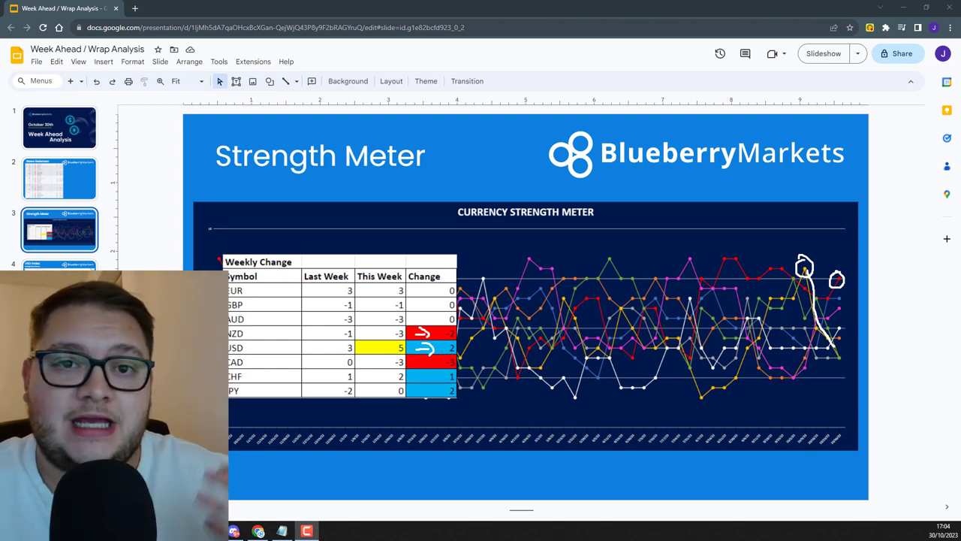
key("Escape")
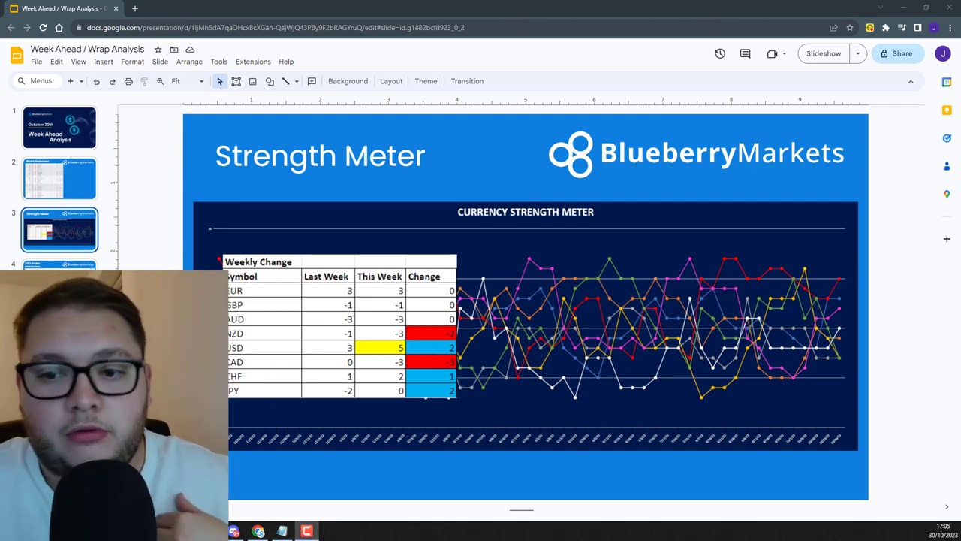
Switch to MetaTrader 5 and draw a rectangle from about 0.551 to 0.559 across the October 2022 low on the weekly NZDUSD chart.
key("alt+Tab")
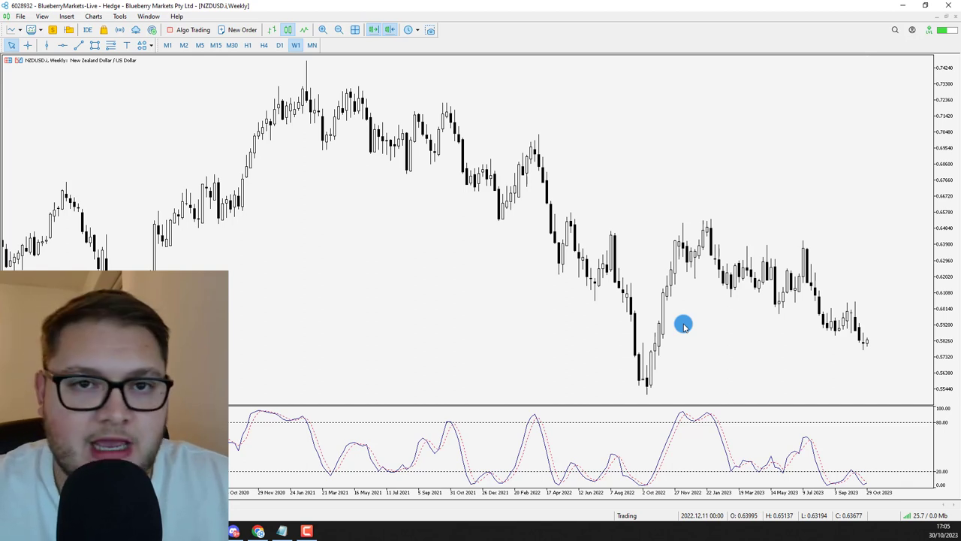
left_click(95, 45)
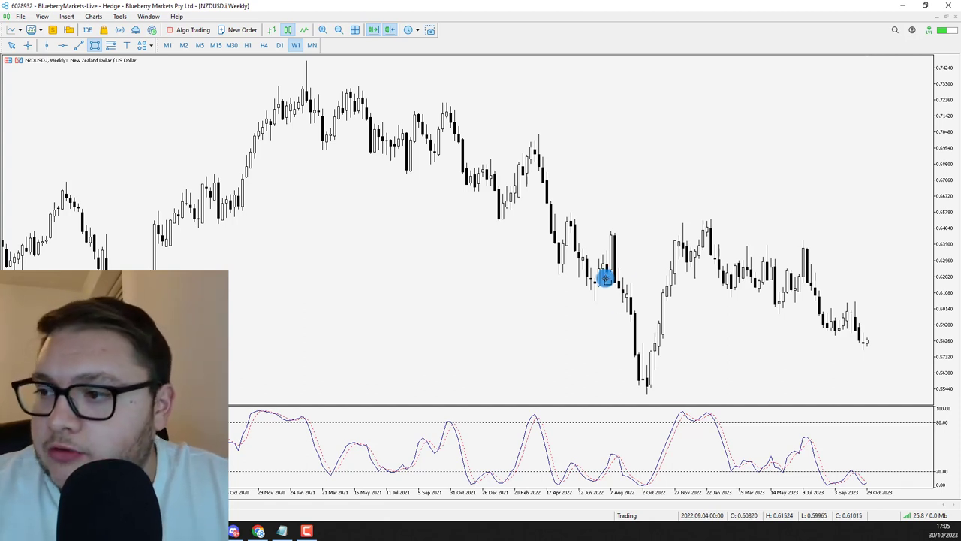
left_click_drag(636, 381, 909, 392)
middle_click(637, 381)
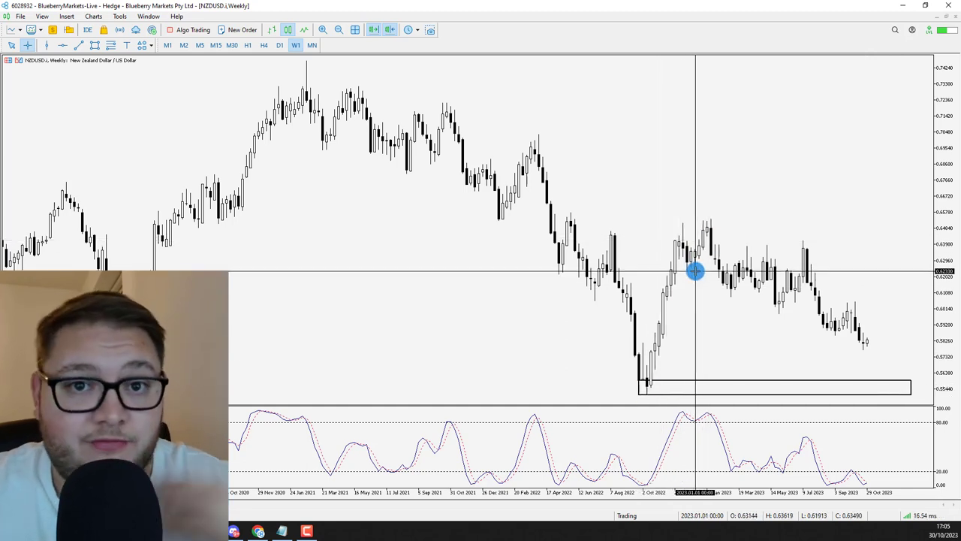
left_click_drag(679, 308, 679, 308)
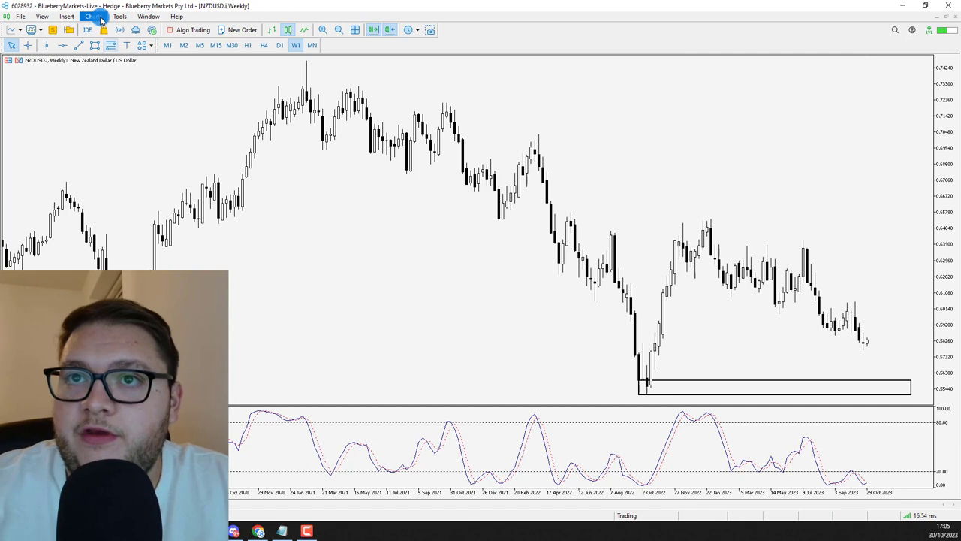
Add a black left price label with the value 0.55500 at the start of the October 2022 low zone.
left_click(147, 46)
left_click(172, 128)
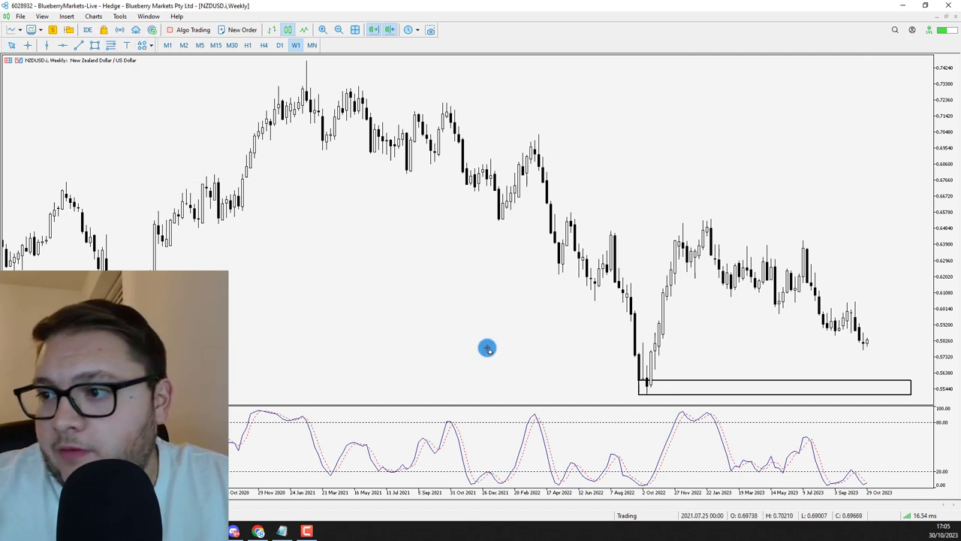
left_click(637, 387)
right_click(620, 388)
left_click(631, 394)
left_click(342, 235)
left_click(294, 256)
left_click(275, 187)
left_click_drag(413, 205, 401, 206)
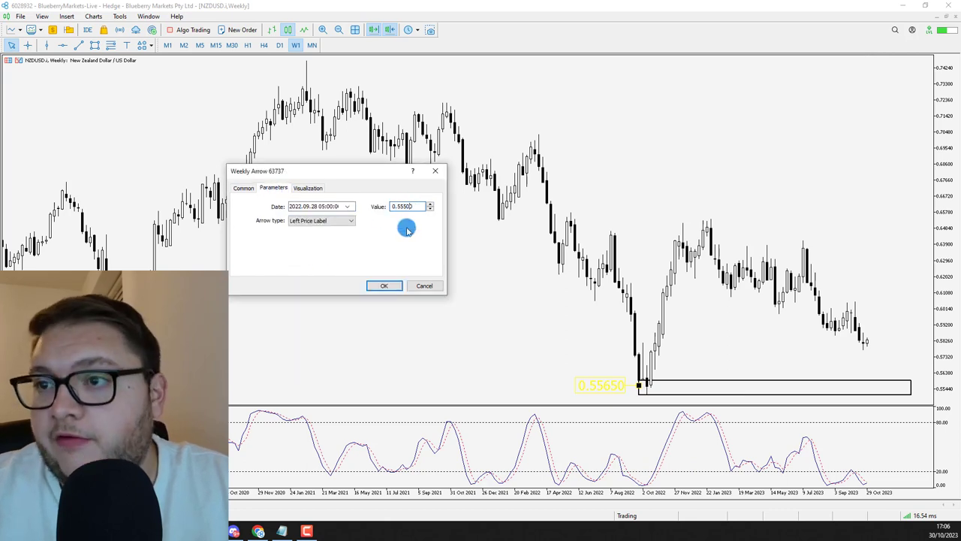
left_click(384, 285)
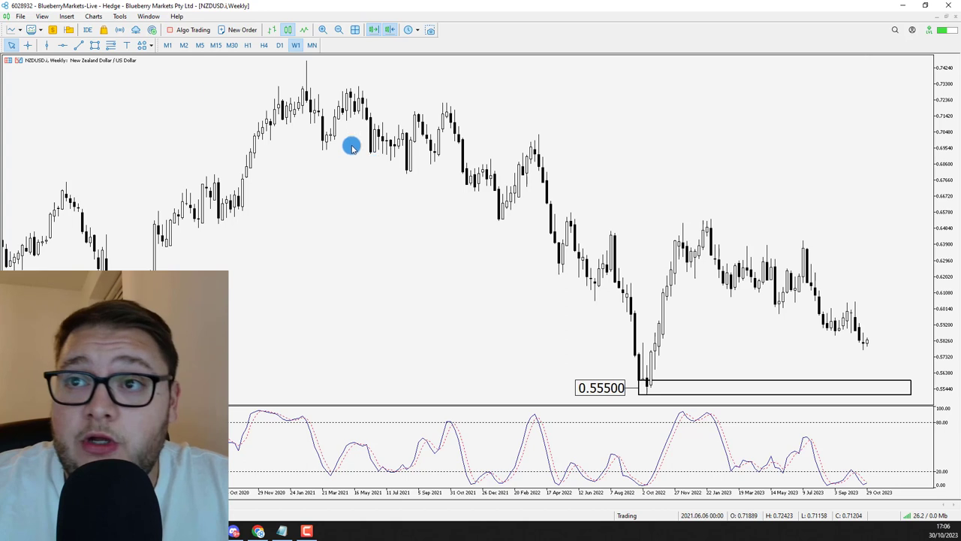
Draw a rectangle from about 0.599 to 0.605 over the recent weekly highs and check its price level with the crosshair.
left_click(94, 45)
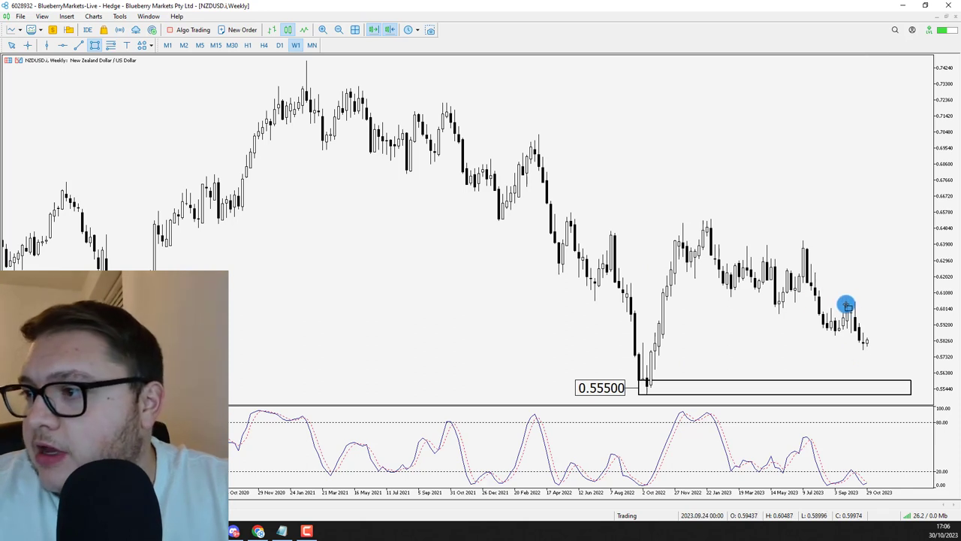
mouse_move(824, 304)
left_mouse_down()
mouse_move(917, 314)
mouse_move(918, 305)
left_mouse_up()
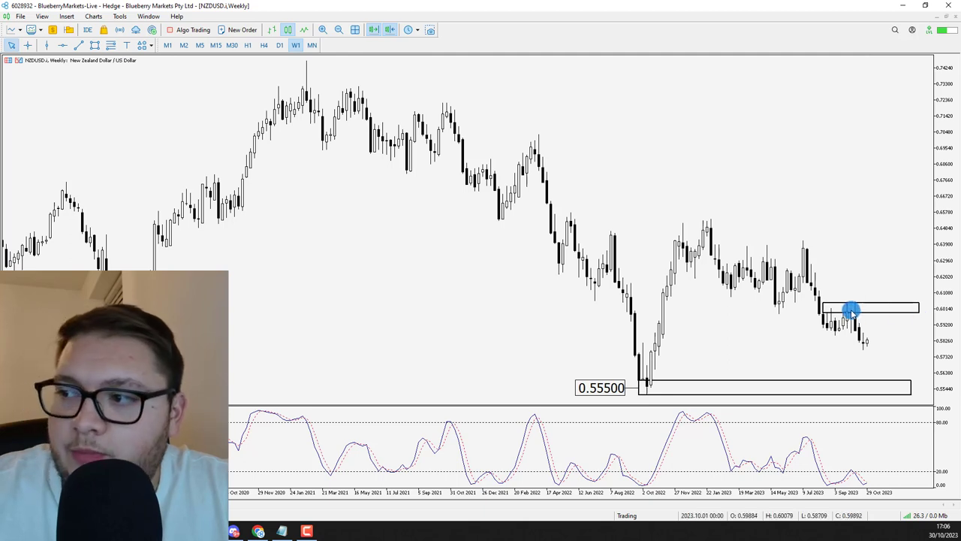
left_click(857, 306)
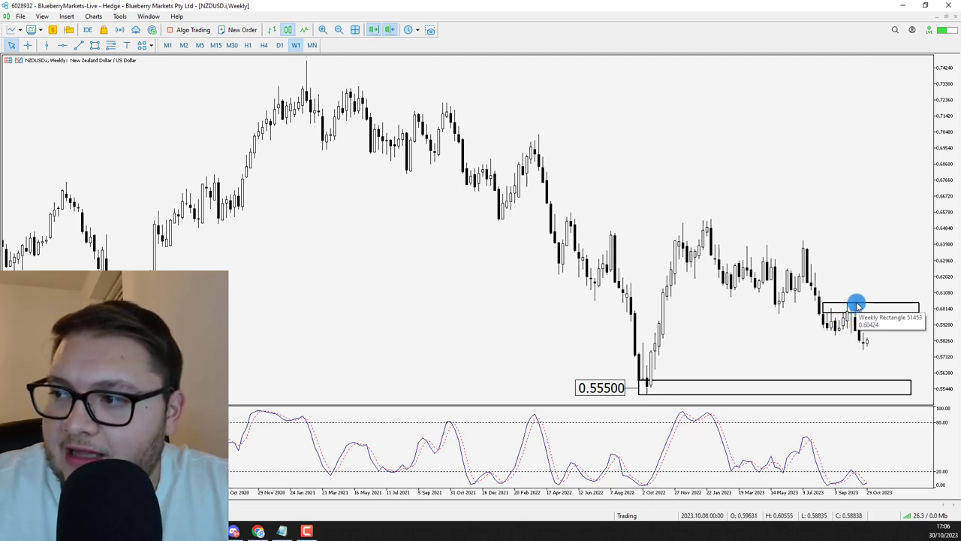
middle_click(869, 306)
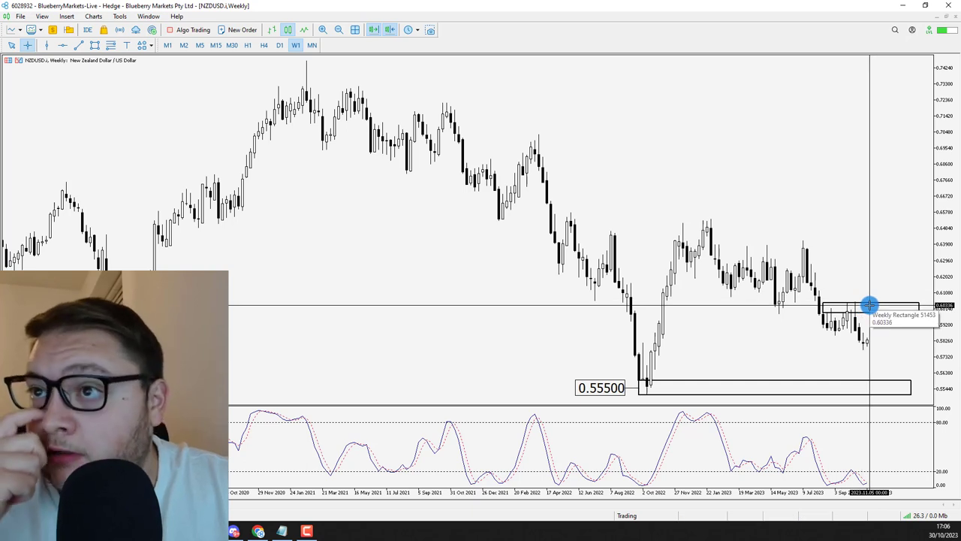
left_click(29, 47)
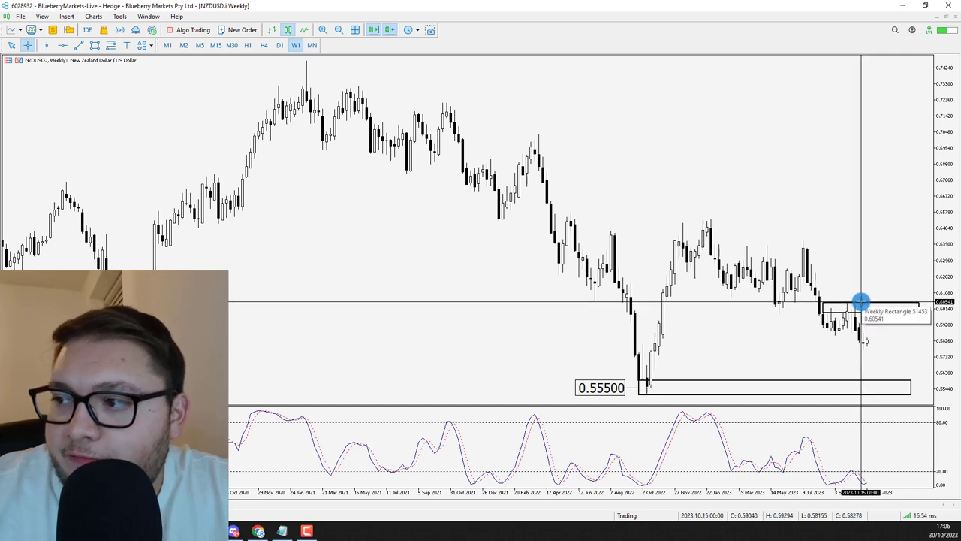
key("Escape")
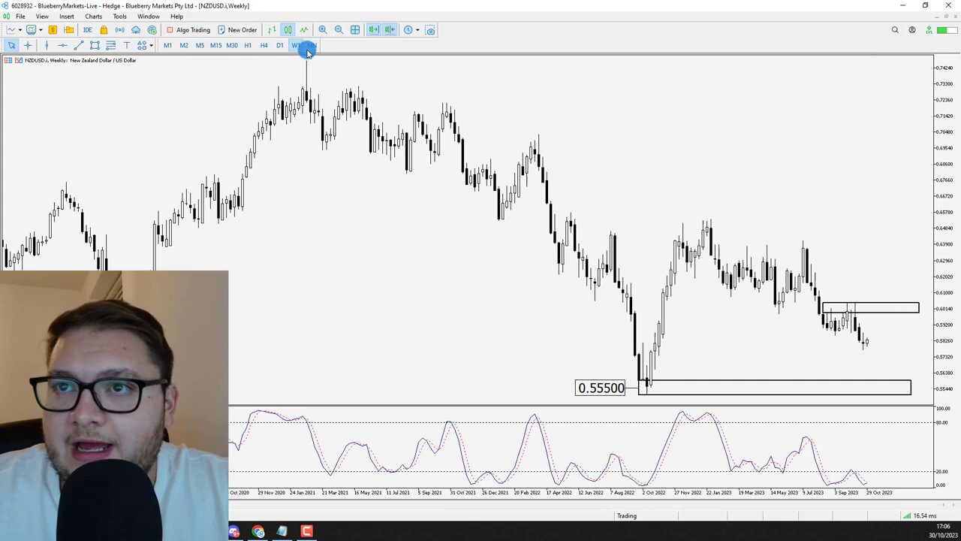
Add a left price label with the value 0.60250 at the start of the upper resistance zone.
left_click(146, 45)
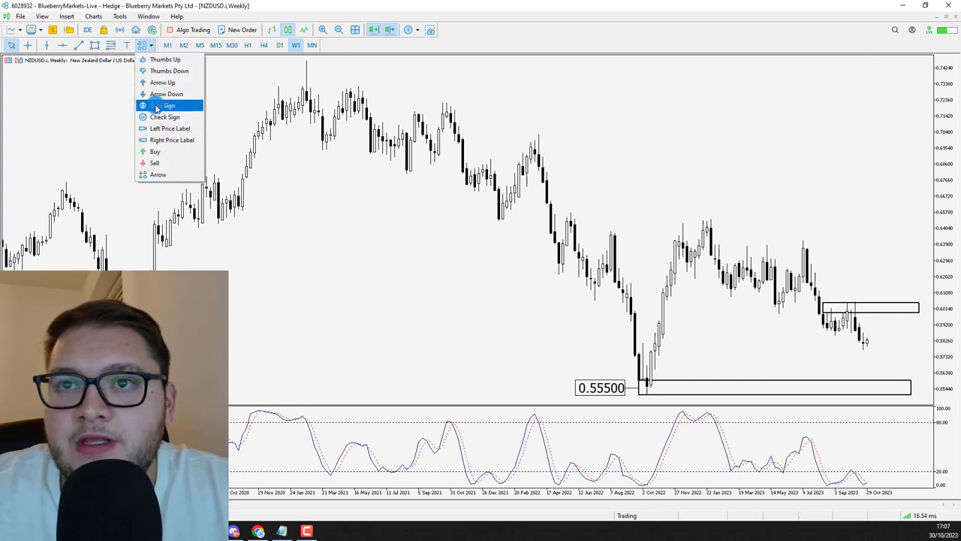
left_click(170, 128)
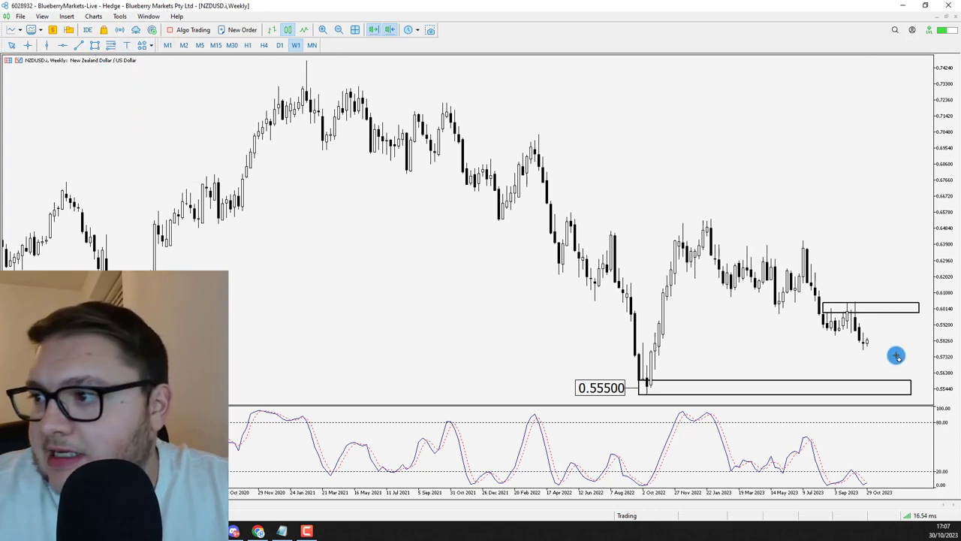
left_click(822, 307)
right_click(802, 311)
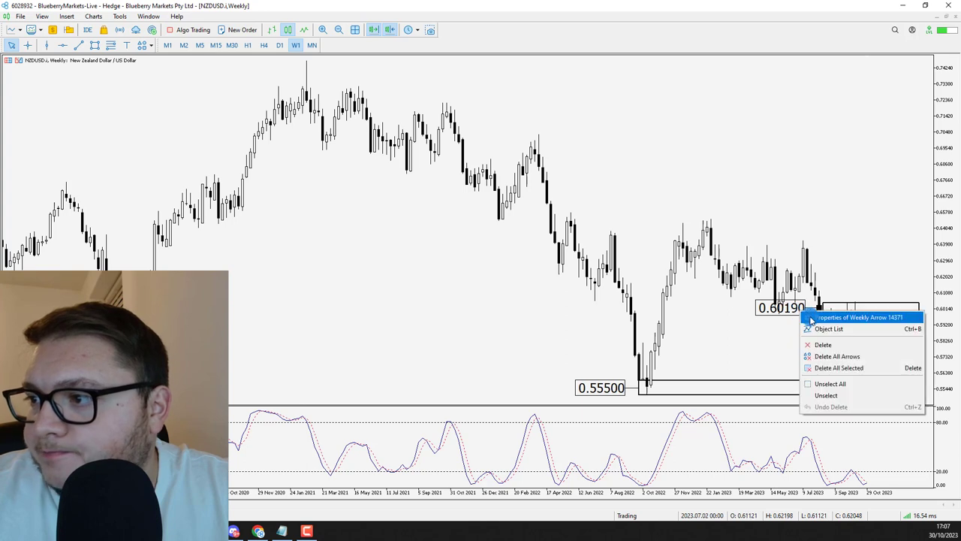
left_click(834, 315)
left_click(273, 188)
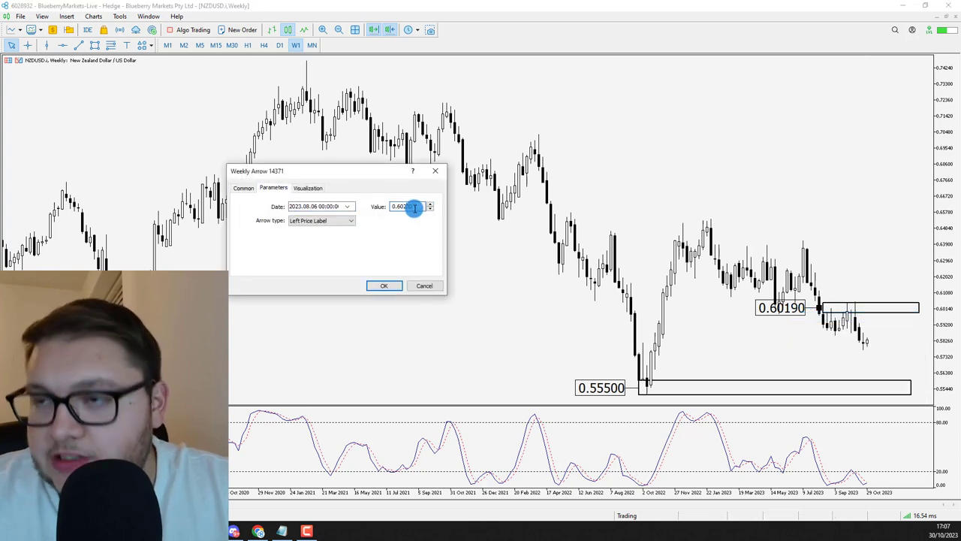
left_click(380, 284)
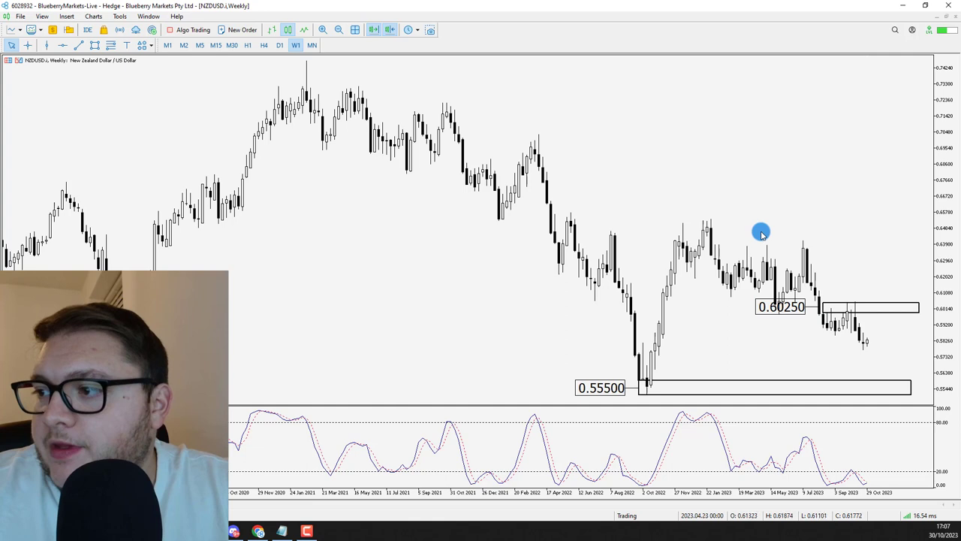
On the daily chart, draw a rectangle from about 0.5855 to 0.5885 along the August to October 2023 lows and check its price with the crosshair.
left_click(280, 45)
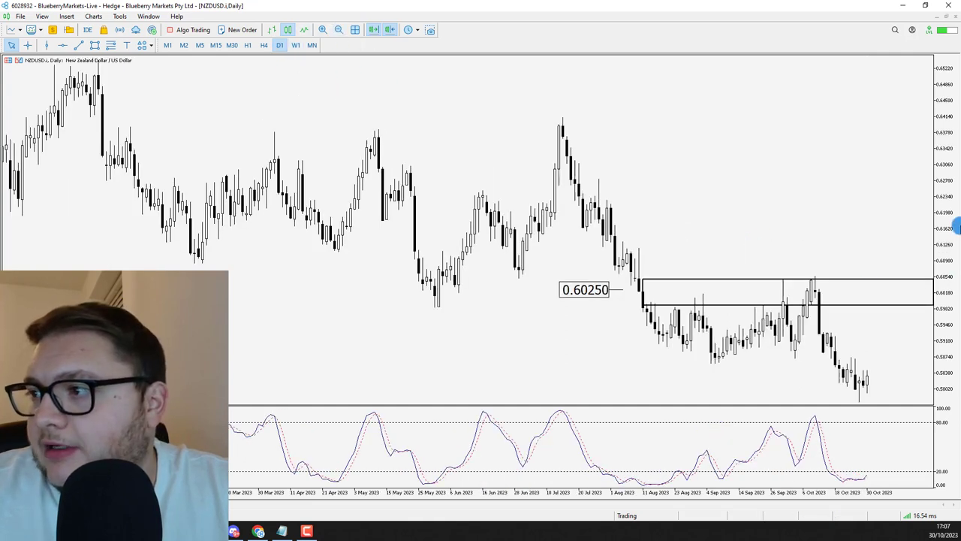
left_click_drag(948, 228, 946, 260)
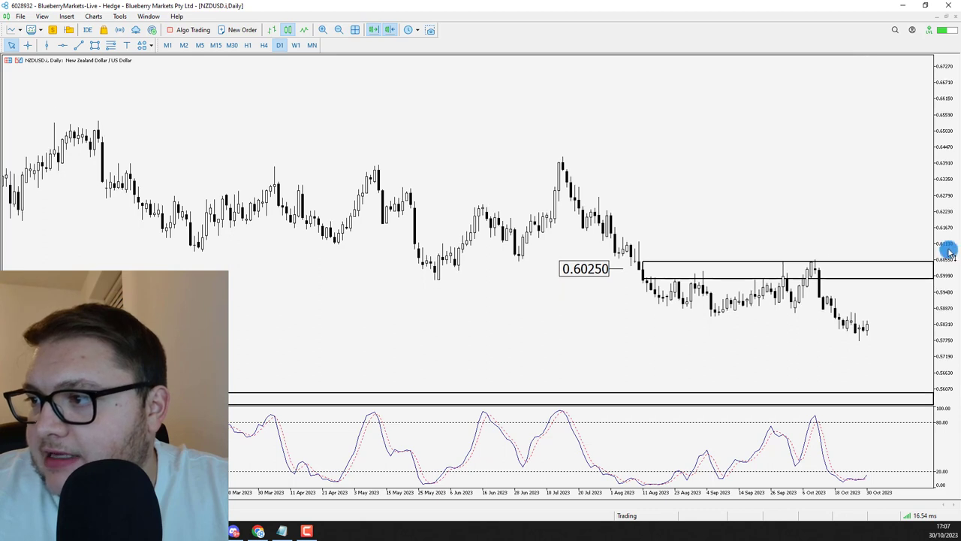
middle_click(851, 345)
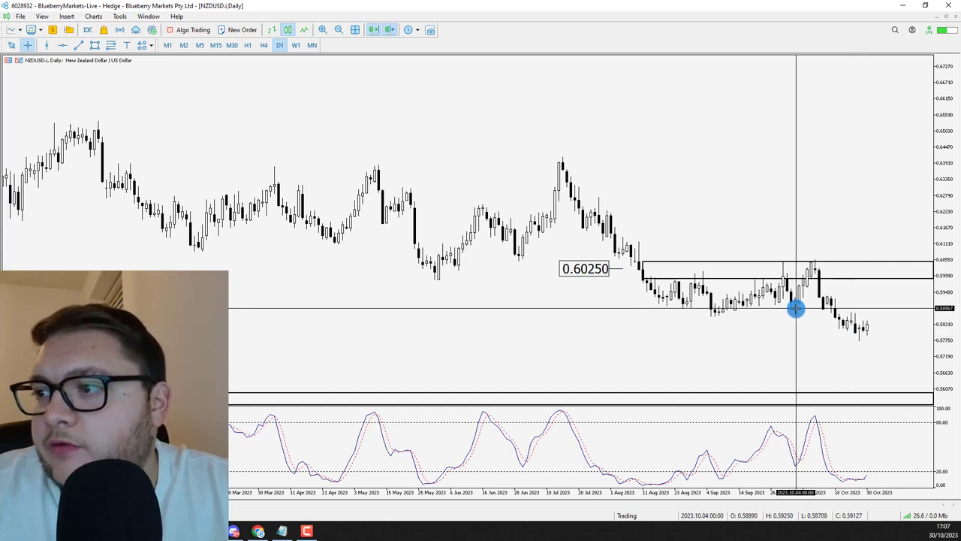
key("Escape")
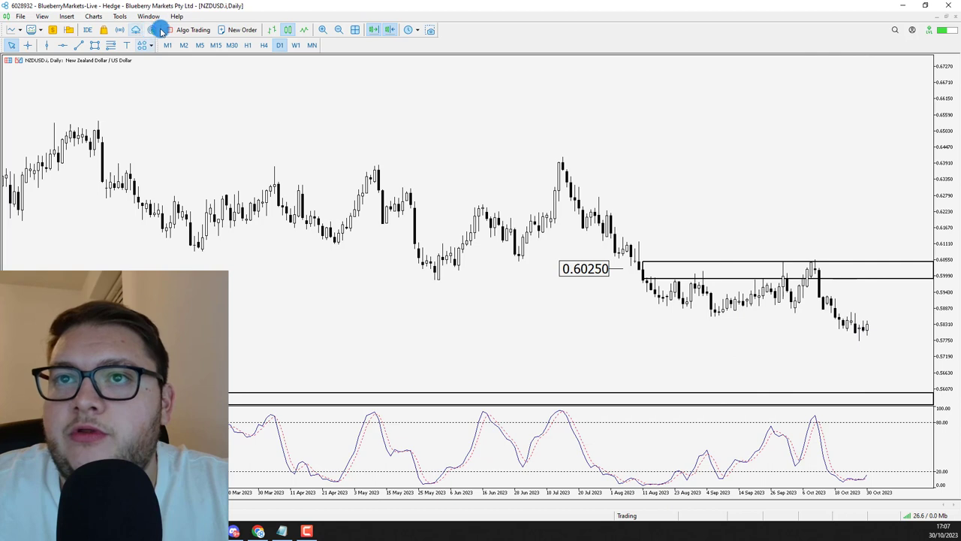
left_click(95, 45)
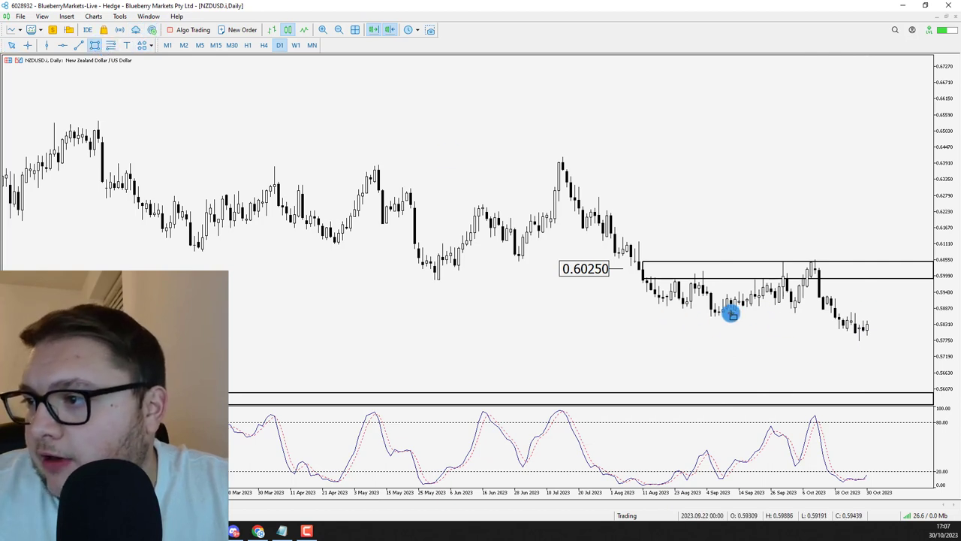
left_click_drag(693, 309, 931, 318)
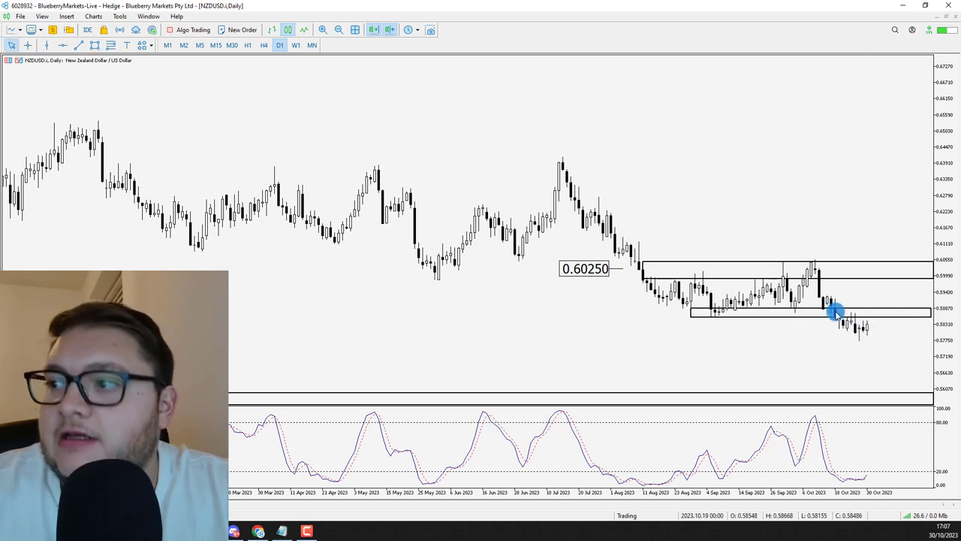
key("ctrl+f")
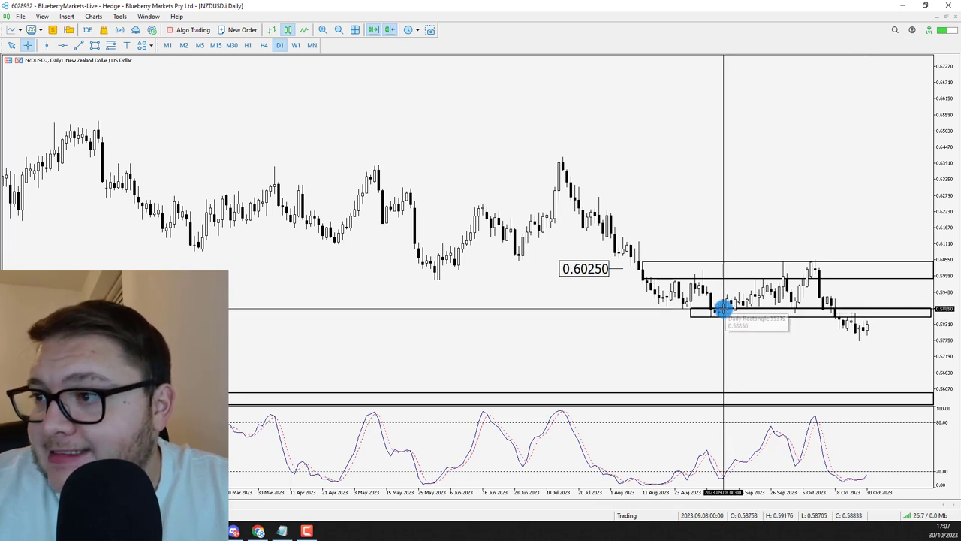
key("Escape")
Add a left price label with the value 0.58750 at the start of the new daily zone.
left_click(155, 46)
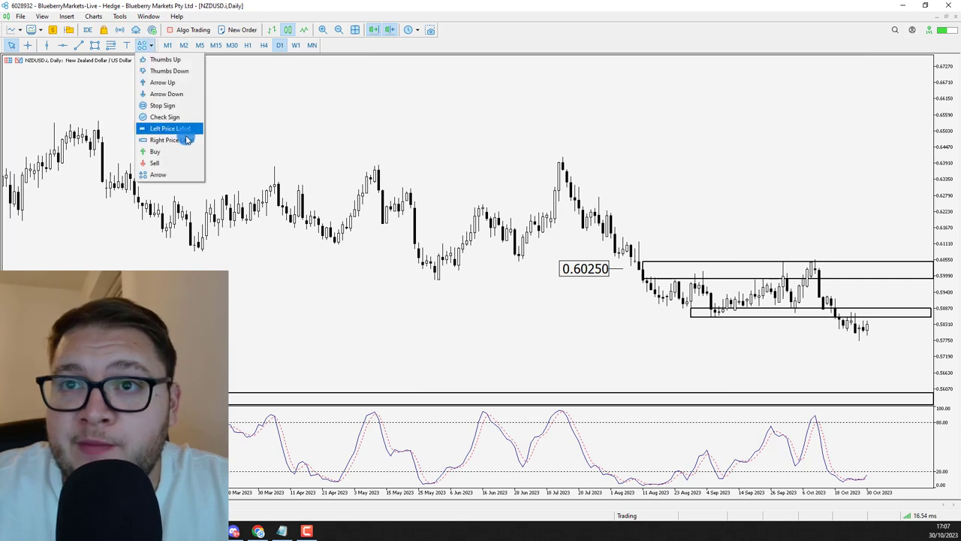
left_click(176, 128)
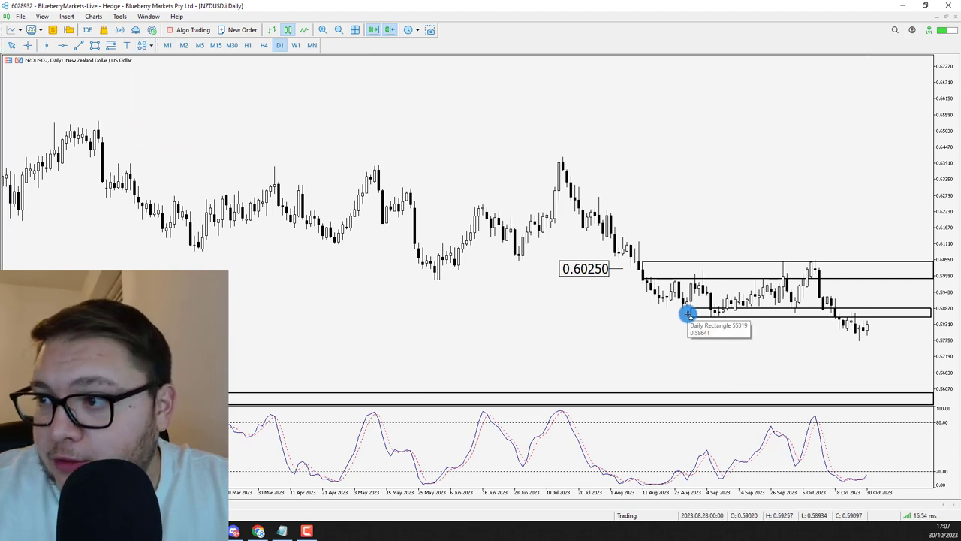
left_click(688, 317)
right_click(653, 317)
left_click(706, 323)
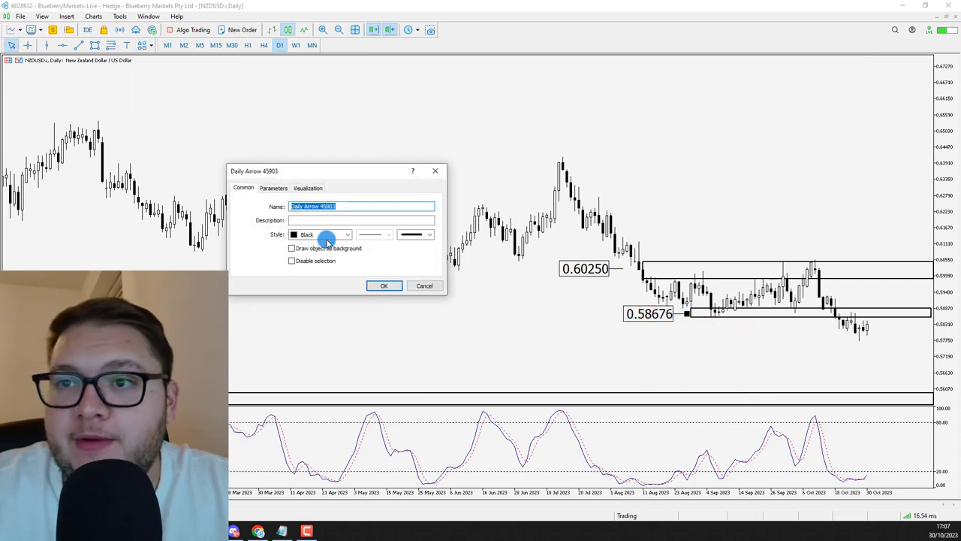
left_click(285, 188)
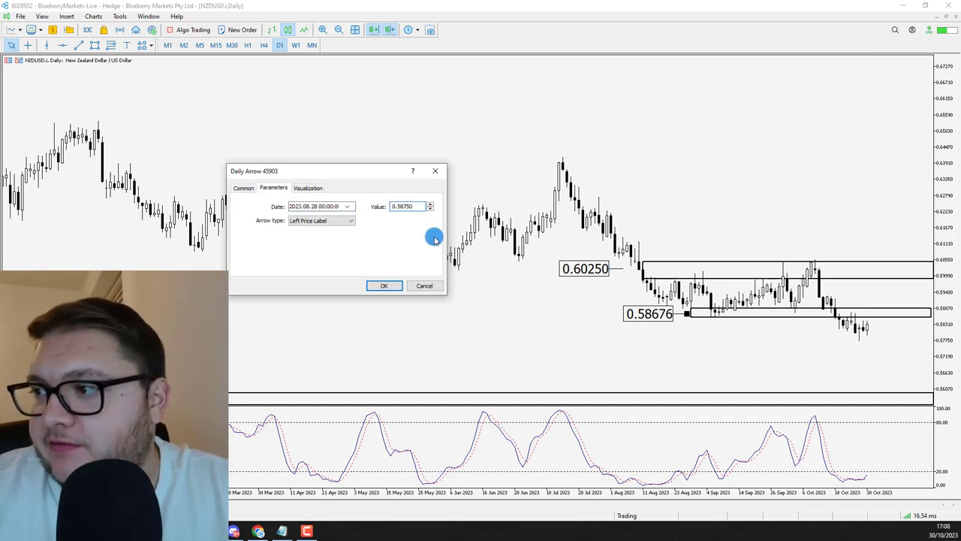
left_click(418, 286)
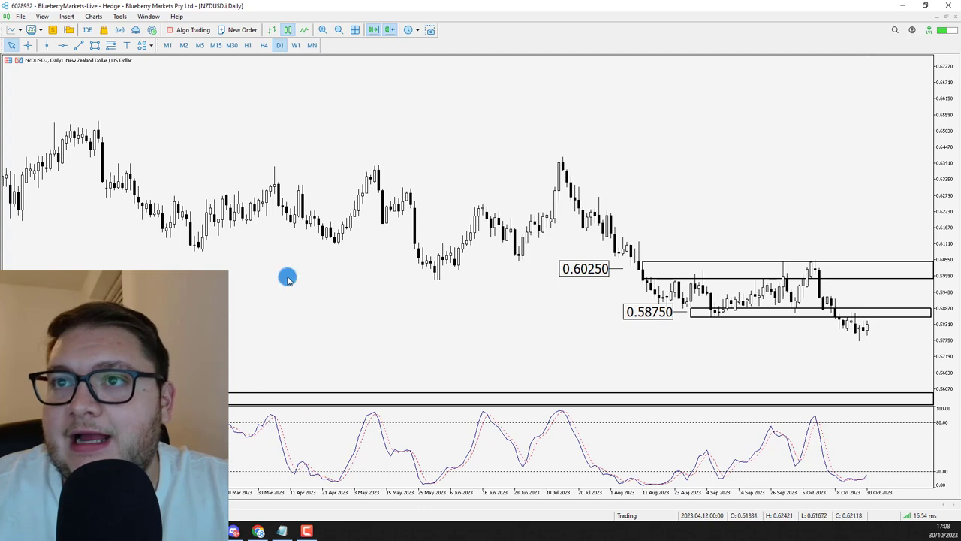
Switch the NZDUSD chart to the H4 timeframe with a compressed price scale.
left_click(264, 45)
left_click_drag(942, 337, 945, 356)
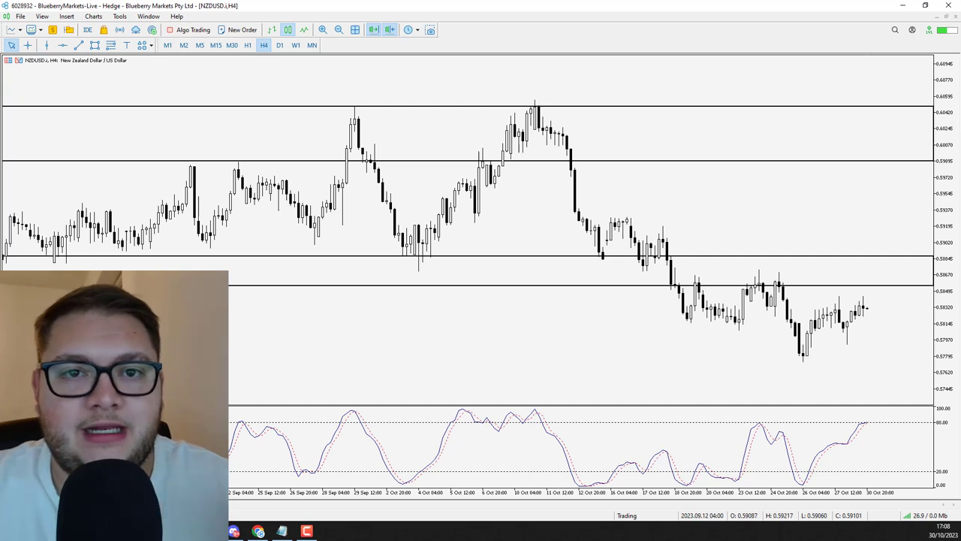
Draw a right-extending trend line at about 0.5859 on the H4 chart, starting from the 19 October high.
left_click(384, 207)
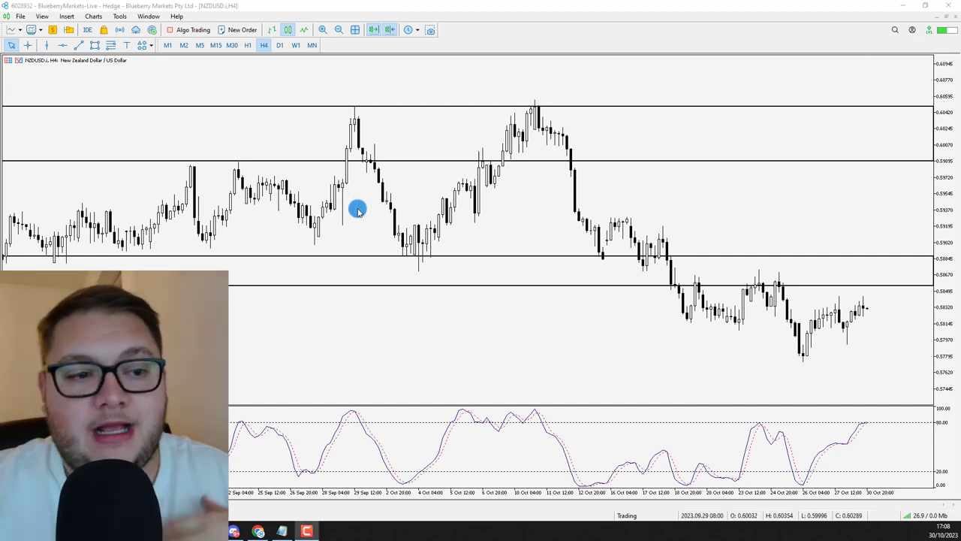
left_click(79, 46)
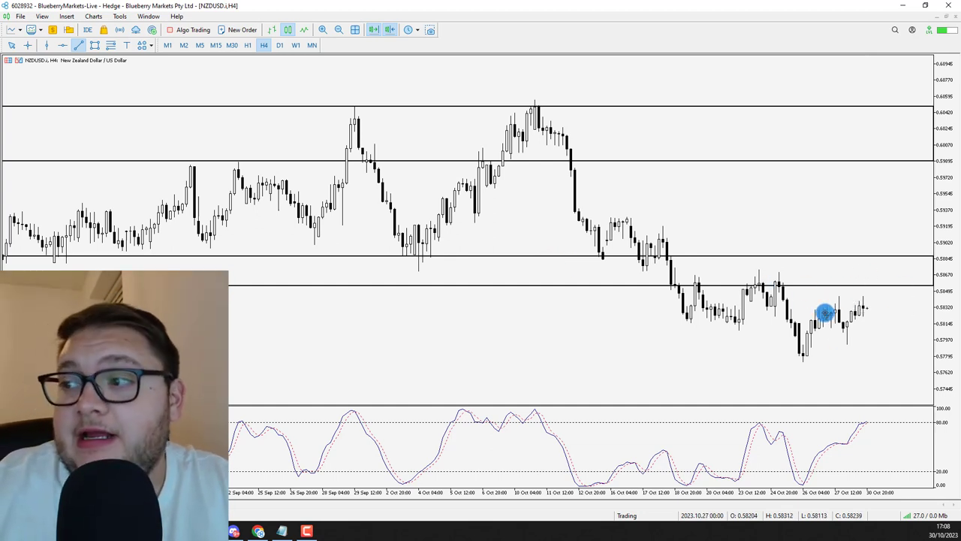
mouse_move(834, 311)
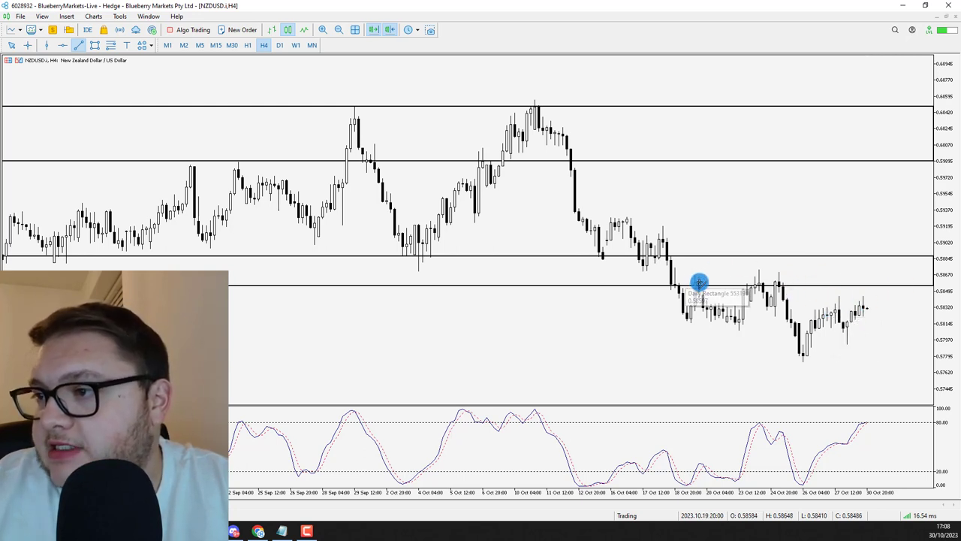
left_click_drag(694, 283, 721, 284)
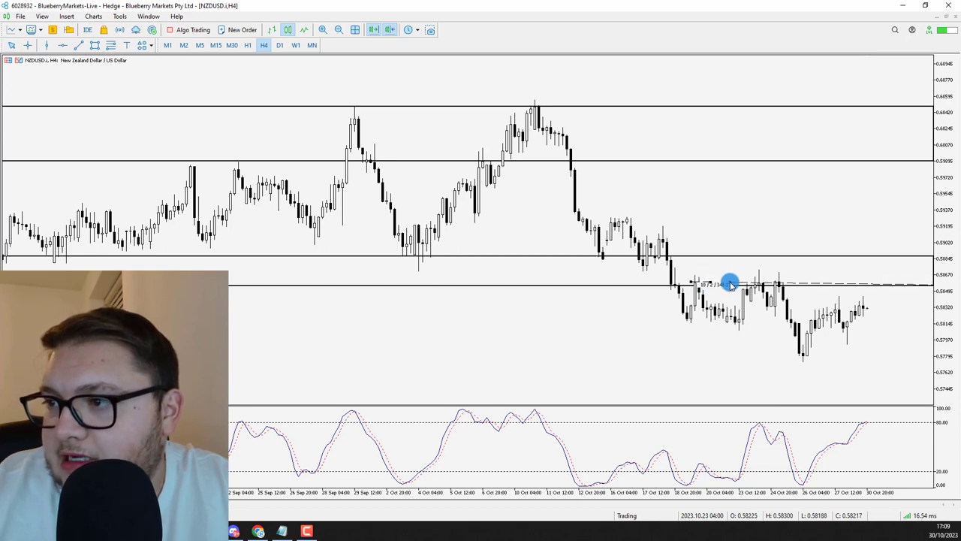
Level the new trend line by matching its second point to the first point's value of 0.58590.
right_click(729, 284)
left_click(759, 287)
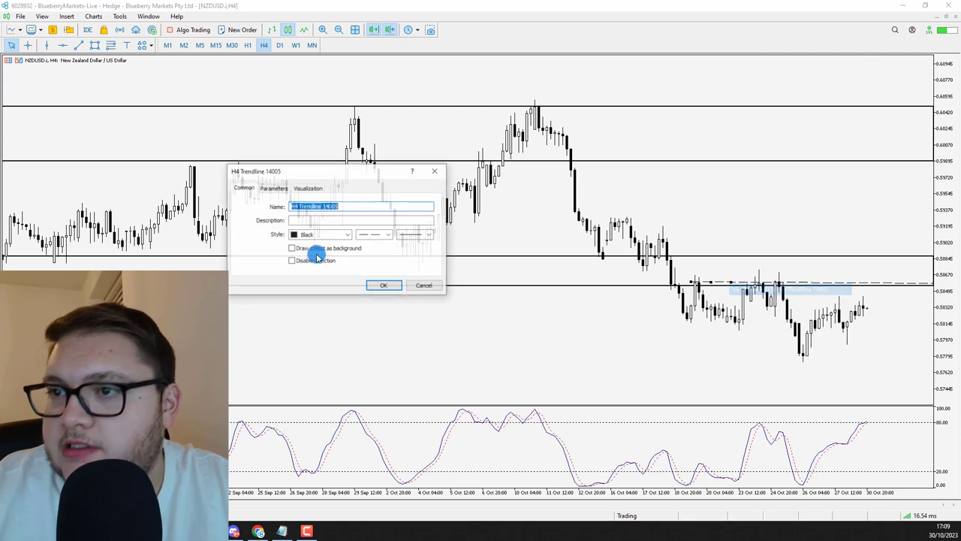
left_click(273, 188)
left_click(419, 220)
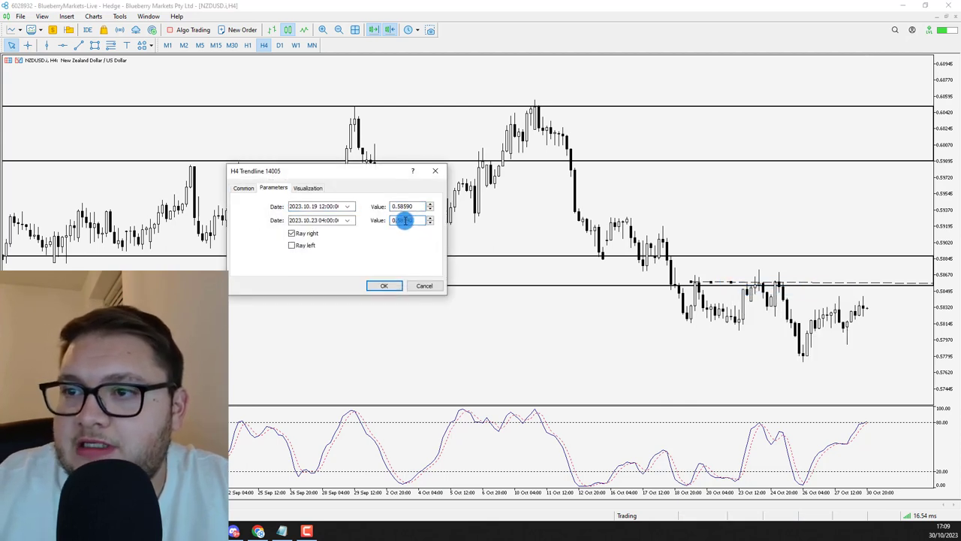
left_click(385, 284)
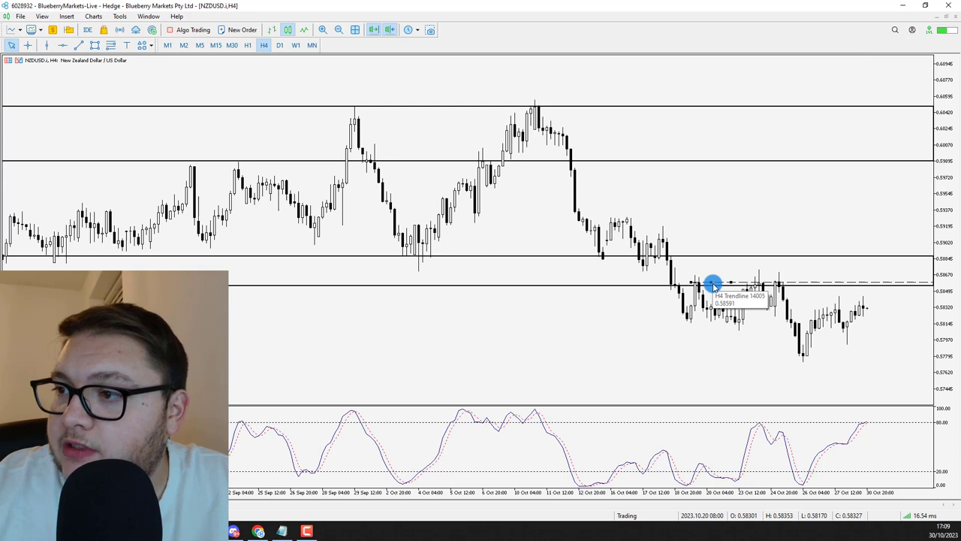
Copy the dashed line to about 0.5873 at the 24 October high, and to about 0.5843 and 0.5830 at the 27 October highs.
mouse_move(712, 285)
left_mouse_down()
mouse_move(736, 274)
mouse_move(714, 270)
left_mouse_up()
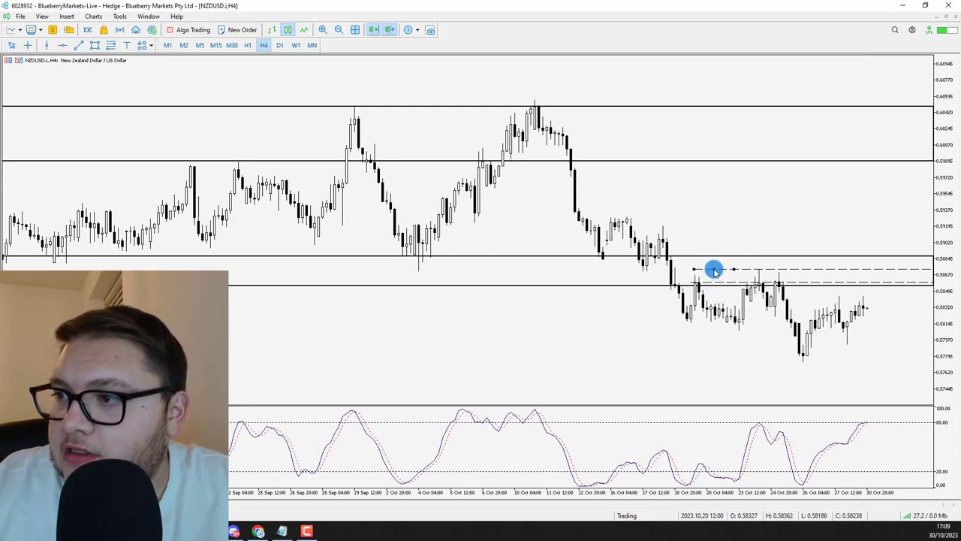
middle_click(713, 275)
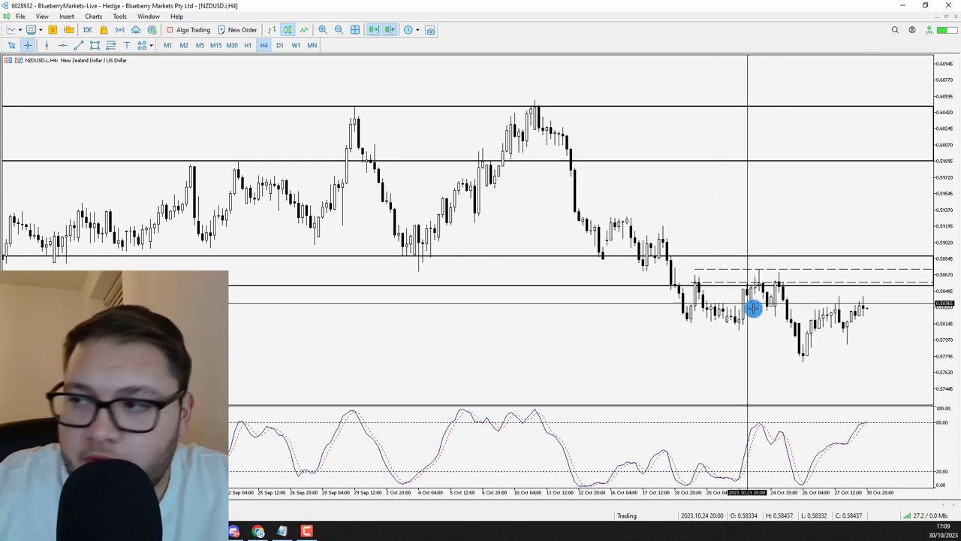
middle_click(821, 352)
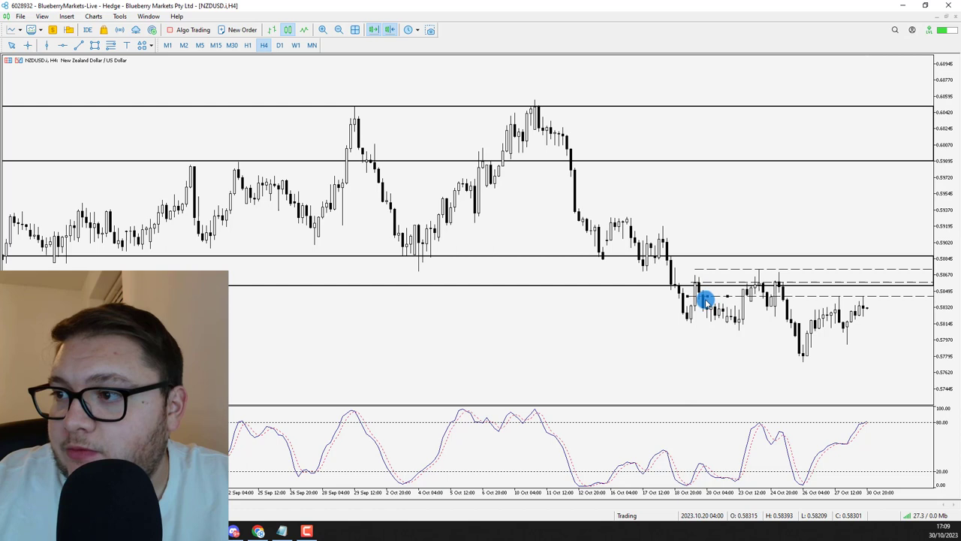
left_click_drag(811, 313, 841, 306)
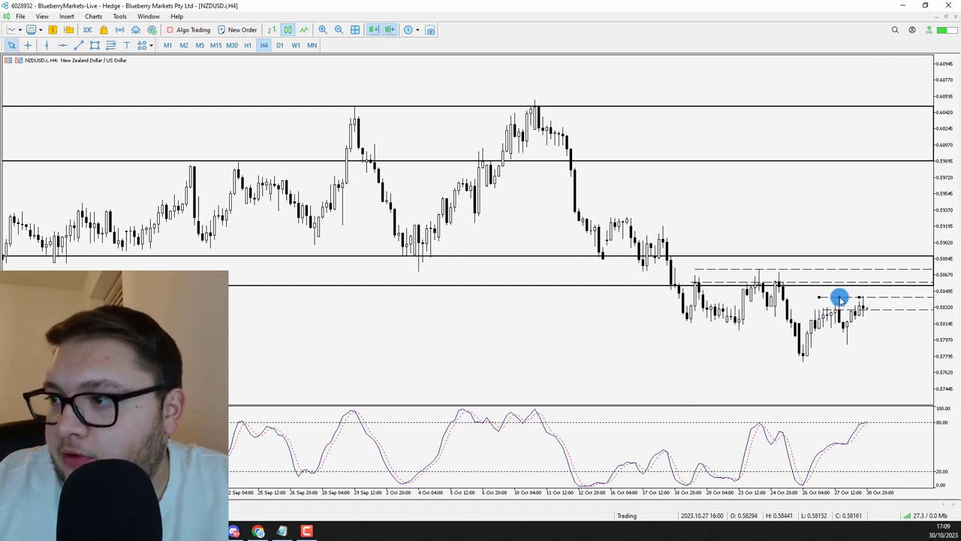
Examine the latest H4 candles against the 27 October resistance lines at close range with the crosshair.
left_click(331, 27)
left_click(331, 28)
double_click(956, 248)
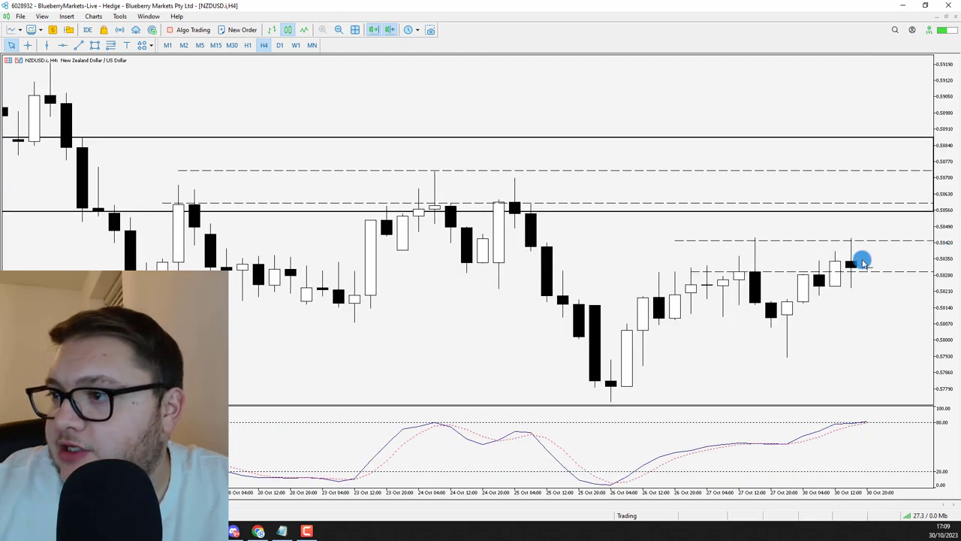
middle_click(864, 260)
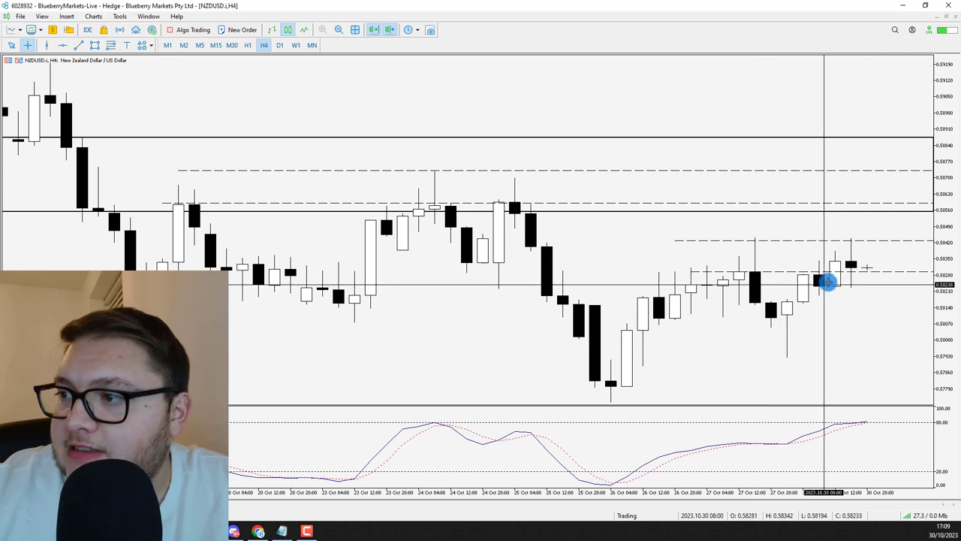
left_click(846, 262)
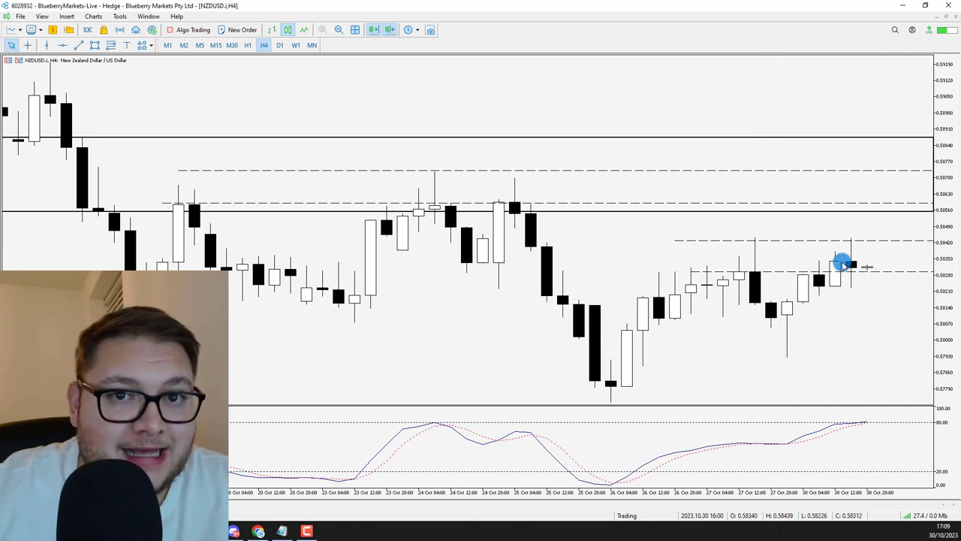
left_click(715, 289)
Sketch freehand the 24 to 25 October double top, its drop and rebound, a wavy resistance line, and a neckline at about 0.5832.
key("F10")
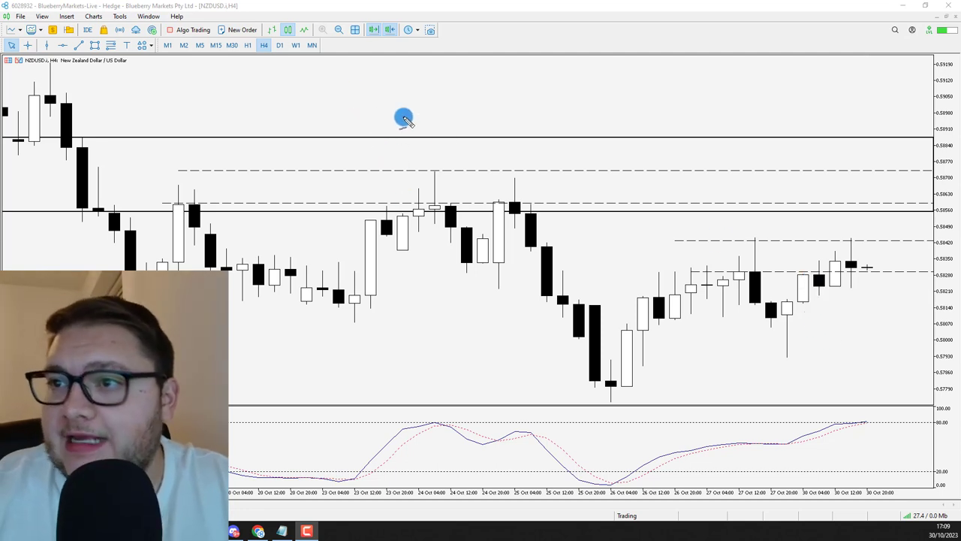
mouse_move(429, 207)
left_mouse_down()
mouse_move(478, 260)
mouse_move(513, 214)
mouse_move(527, 247)
left_mouse_up()
left_click_drag(535, 279, 590, 389)
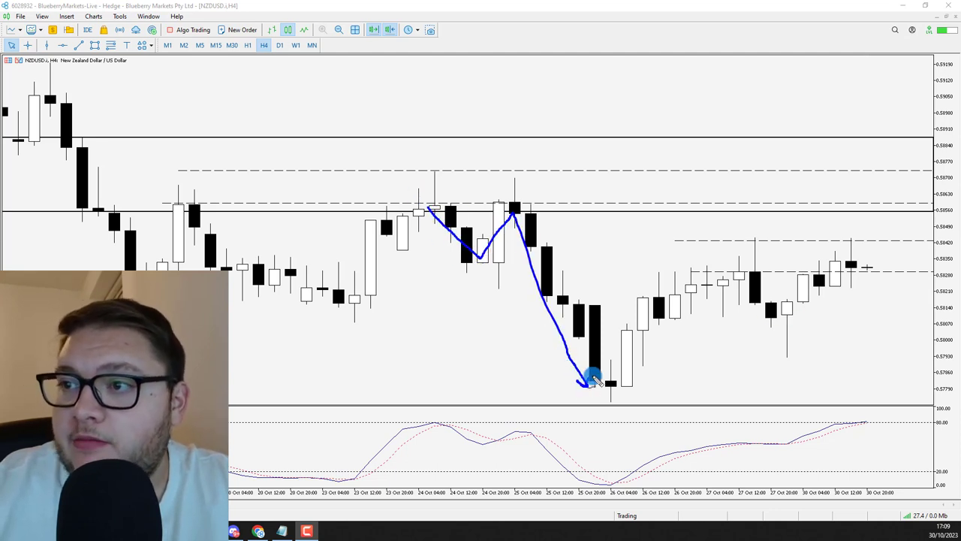
mouse_move(382, 189)
left_mouse_down()
mouse_move(428, 181)
mouse_move(811, 199)
mouse_move(899, 190)
left_mouse_up()
left_click_drag(601, 387, 709, 282)
left_click_drag(444, 263, 832, 265)
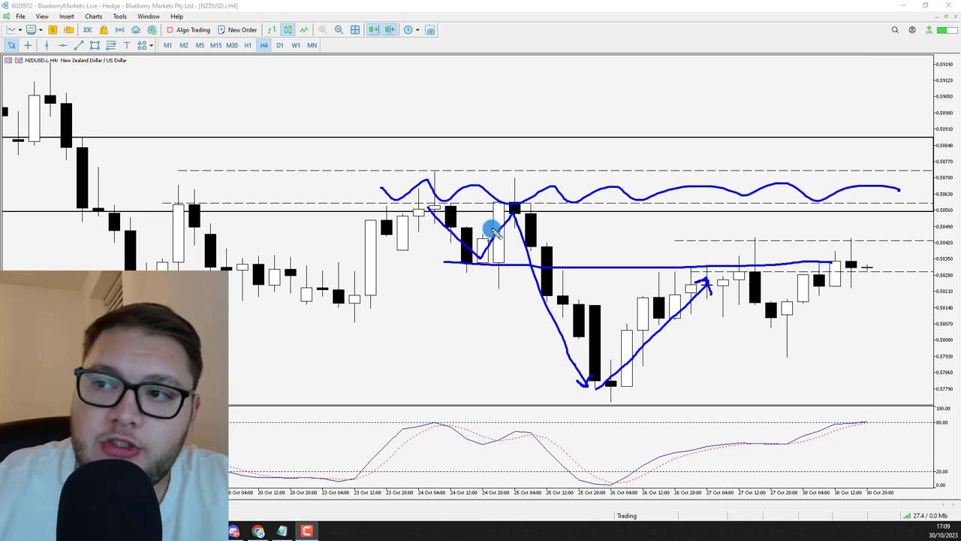
Trace the two 27 October resistance lines freehand and draw an arrow from the latest candle down towards the 26 October low.
left_click_drag(742, 241, 869, 241)
left_click_drag(713, 271, 901, 272)
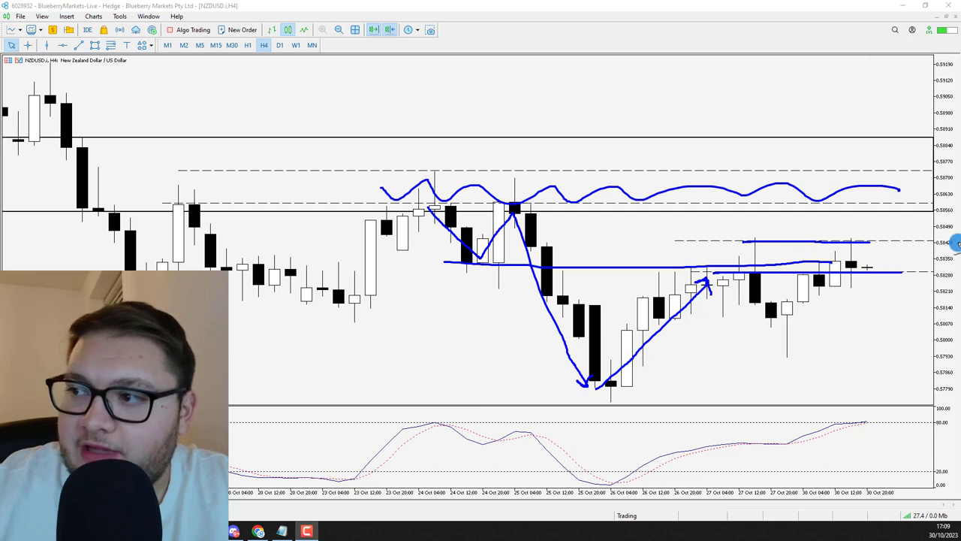
mouse_move(878, 253)
left_mouse_down()
mouse_move(878, 296)
mouse_move(899, 392)
left_mouse_up()
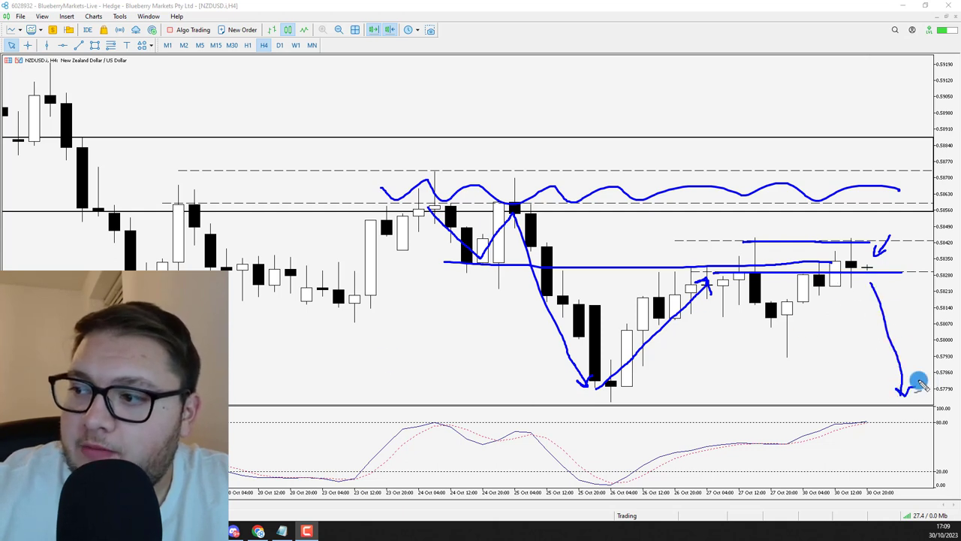
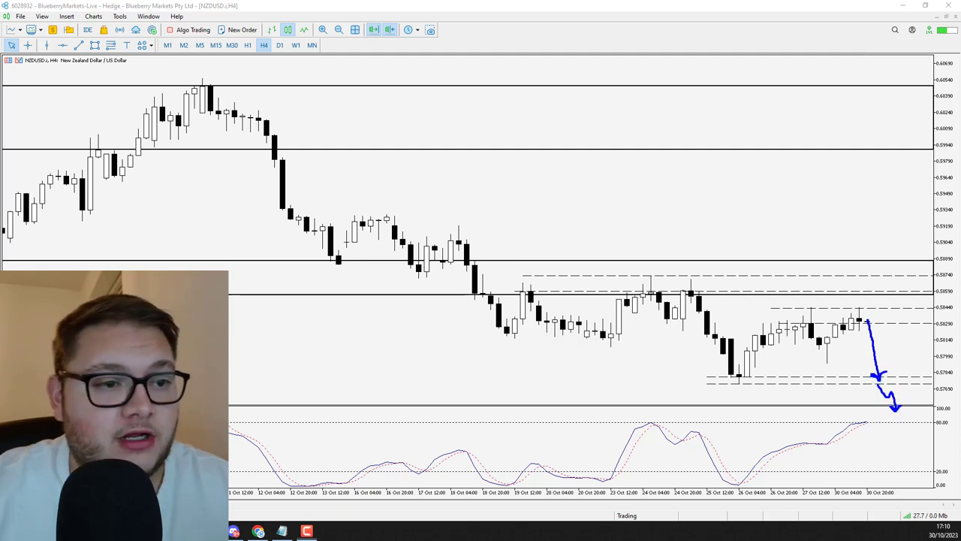
Clear the freehand drawings and inspect the lowest support zone with the crosshair on a compressed H4 chart.
key("Escape")
left_click_drag(946, 146, 947, 211)
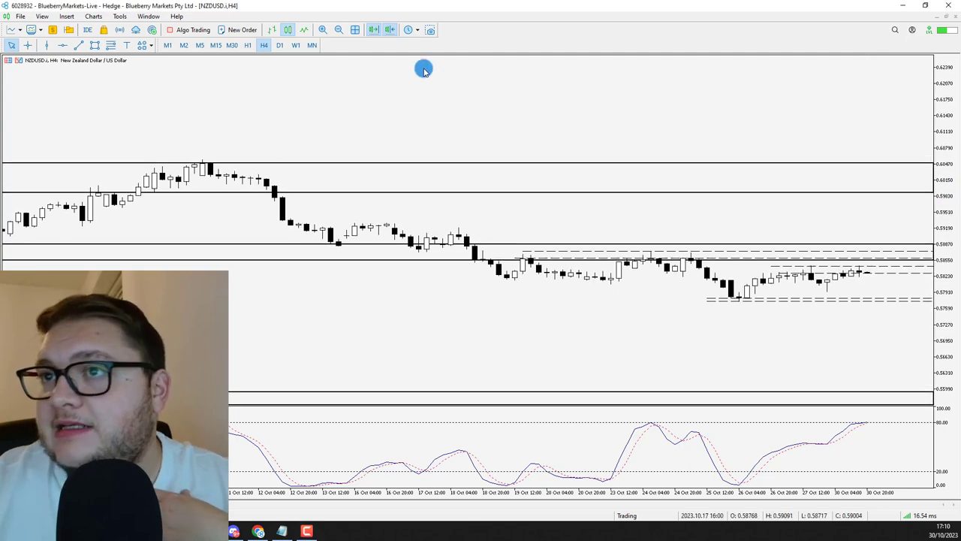
left_click(338, 30)
left_click(339, 30)
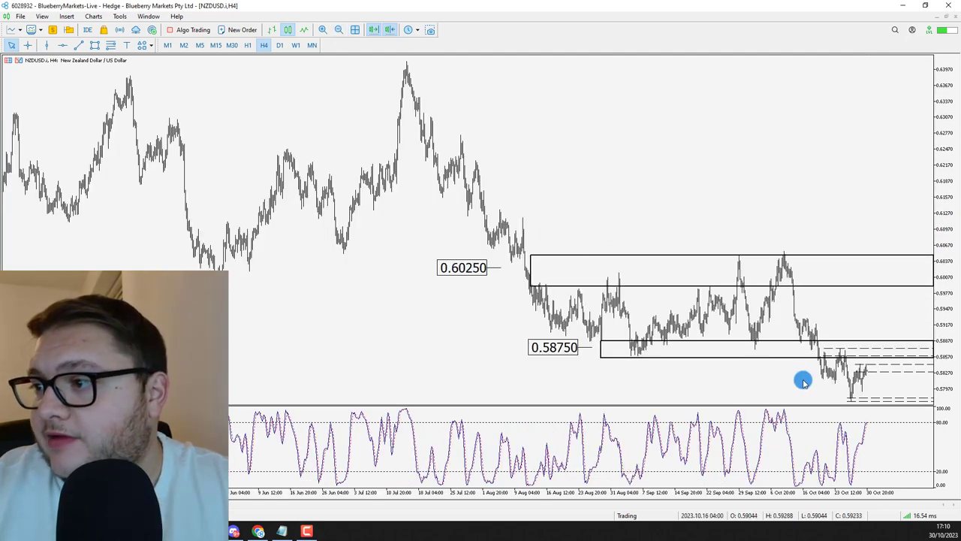
left_click_drag(929, 281, 936, 335)
middle_click(831, 369)
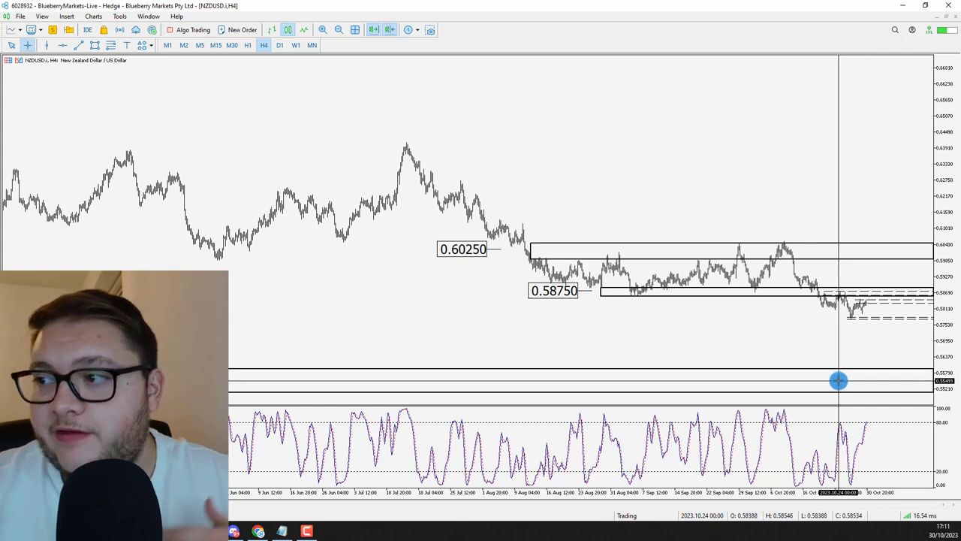
key("Escape")
Review the price zones on a zoomed-in daily chart and return to the H4 timeframe.
left_click(286, 45)
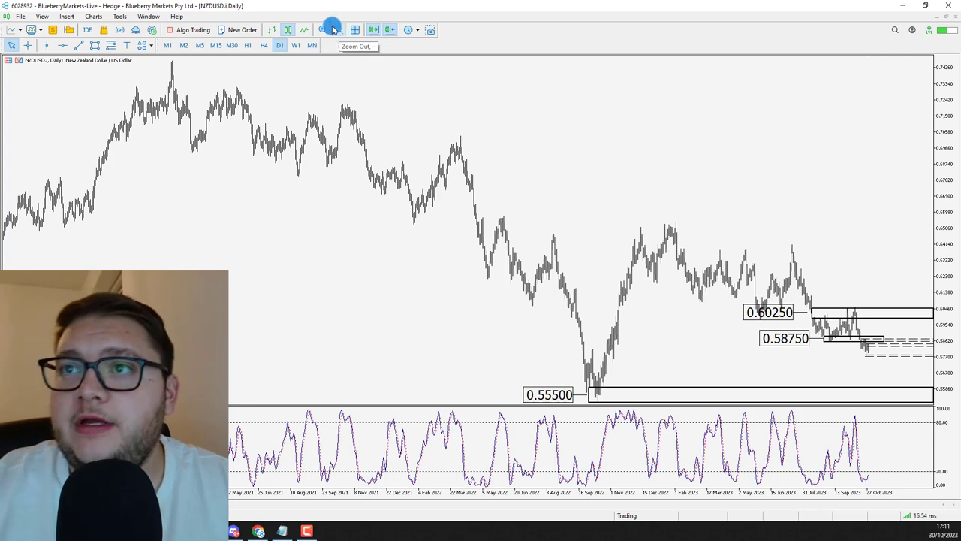
left_click(323, 30)
left_click(323, 30)
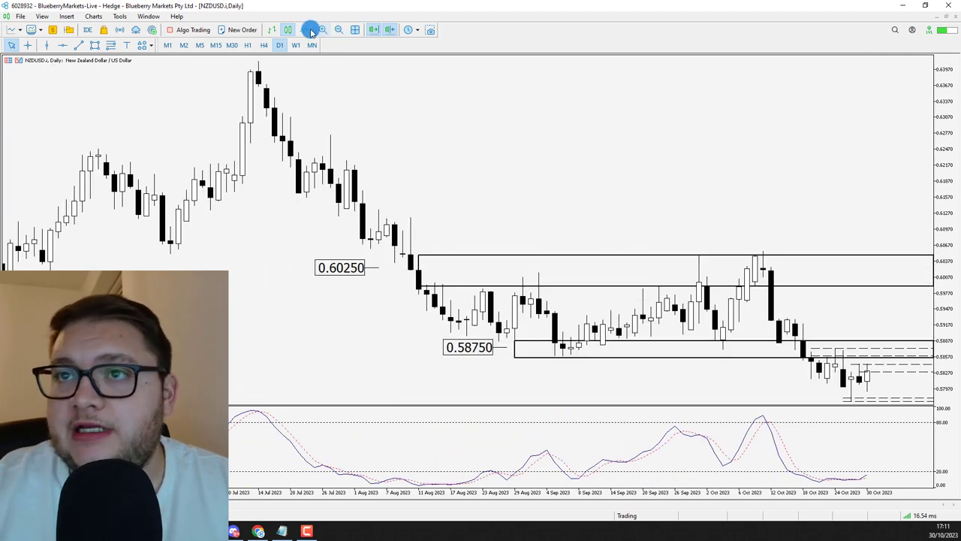
left_click(264, 45)
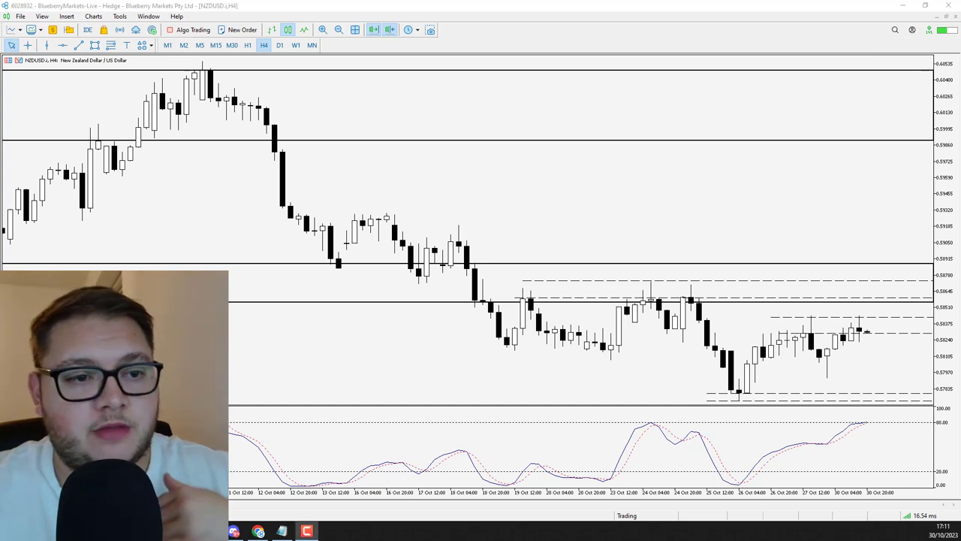
Mark a breakout freehand above the 27 October high line, with crosses on the two lines and a mark beside the upper dashed lines.
left_click(869, 316)
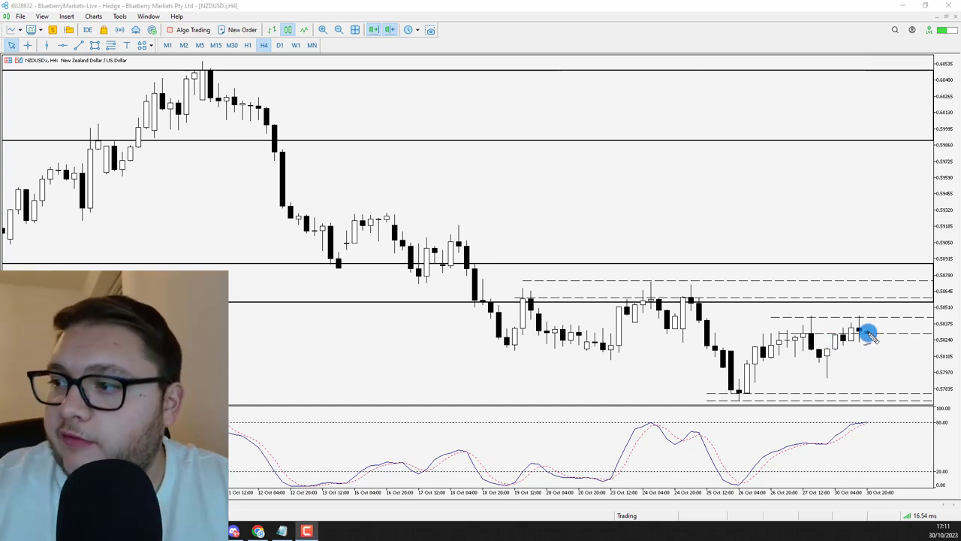
mouse_move(869, 319)
left_mouse_down()
mouse_move(877, 311)
mouse_move(882, 319)
left_mouse_up()
left_click_drag(843, 318, 810, 318)
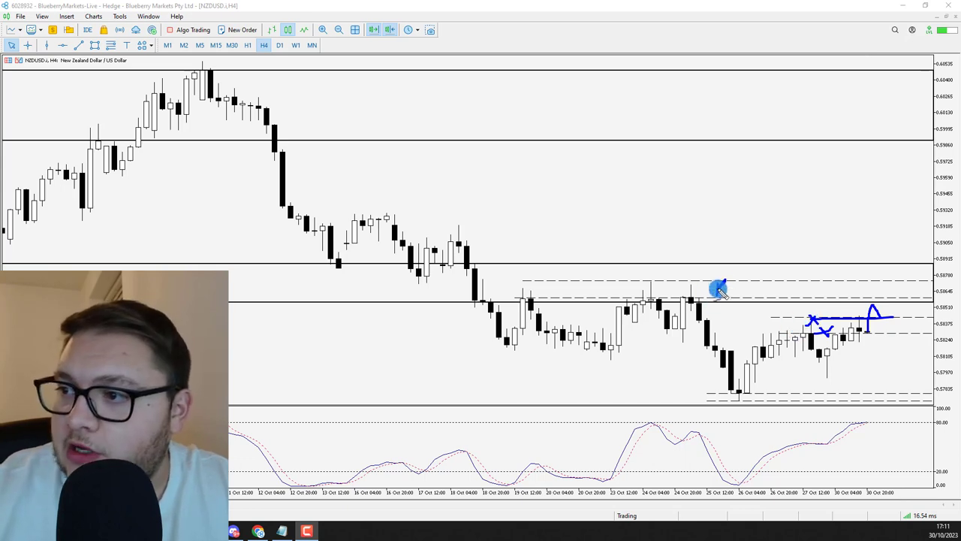
left_click_drag(720, 290, 727, 295)
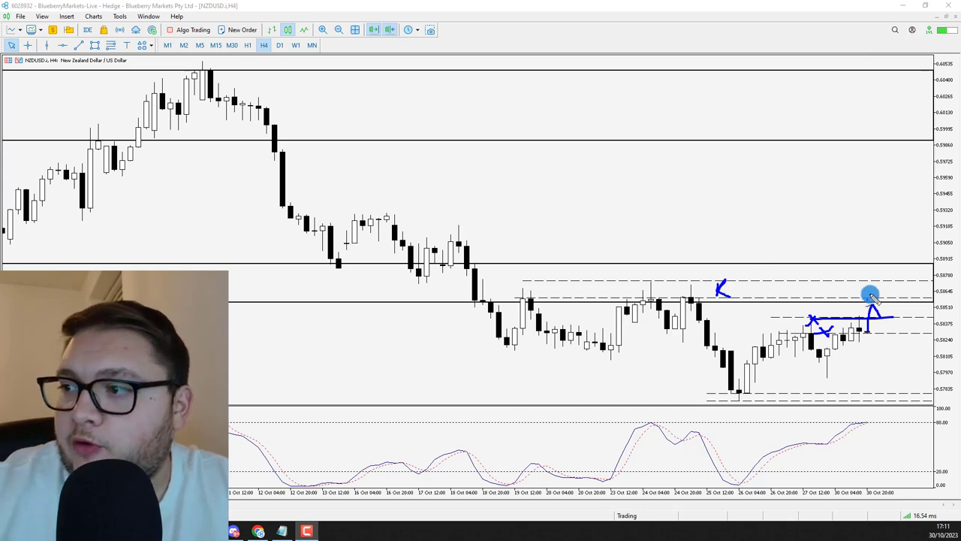
Draw a freehand path rising through the upper dashed lines and circle the 16 and 18 October highs.
mouse_move(882, 280)
left_mouse_down()
mouse_move(891, 257)
mouse_move(899, 260)
left_mouse_up()
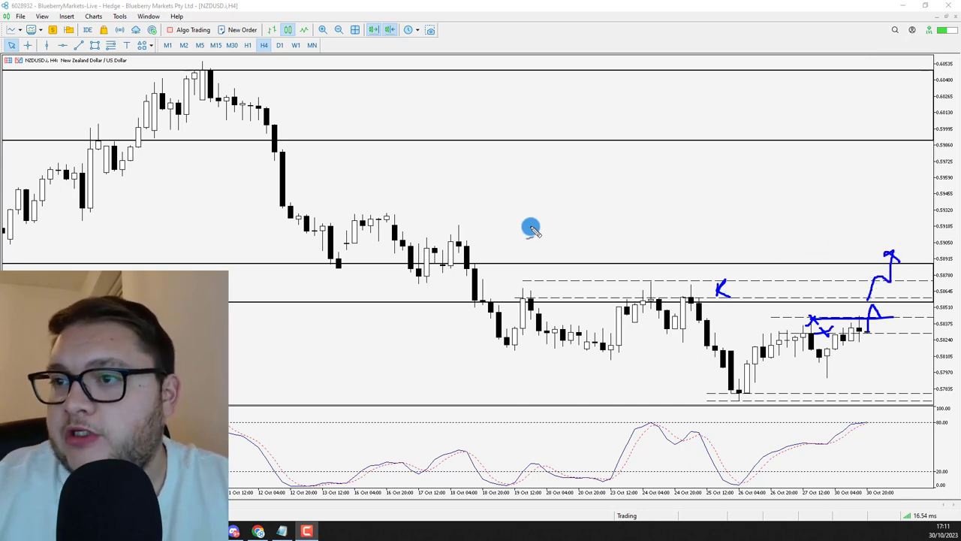
left_click_drag(455, 221, 458, 218)
left_click_drag(380, 197, 391, 210)
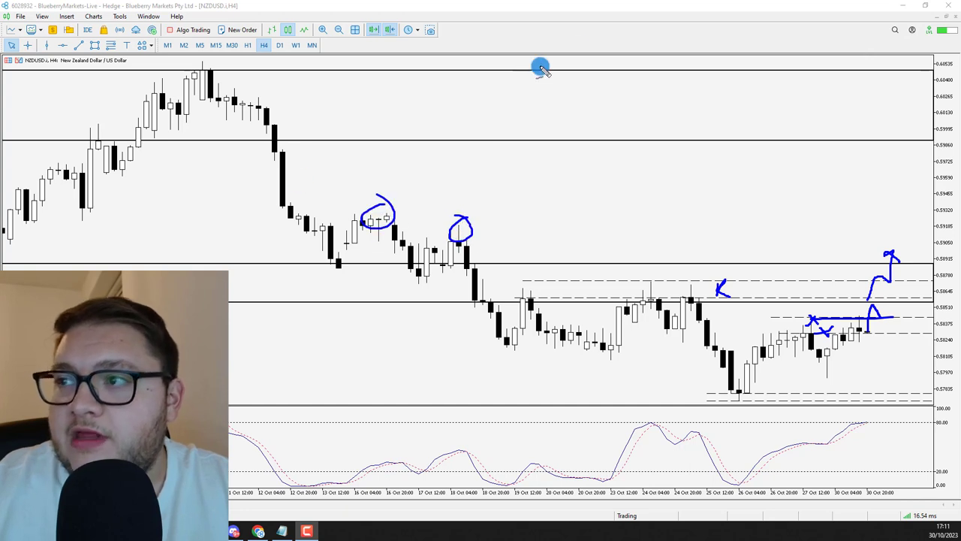
Write "W/D-R" and an underlined "SR" freehand in the upper zone, and draw a downward arrow beside them.
mouse_move(443, 82)
left_mouse_down()
mouse_move(438, 118)
mouse_move(460, 97)
mouse_move(453, 110)
mouse_move(490, 104)
mouse_move(484, 115)
mouse_move(512, 119)
left_mouse_up()
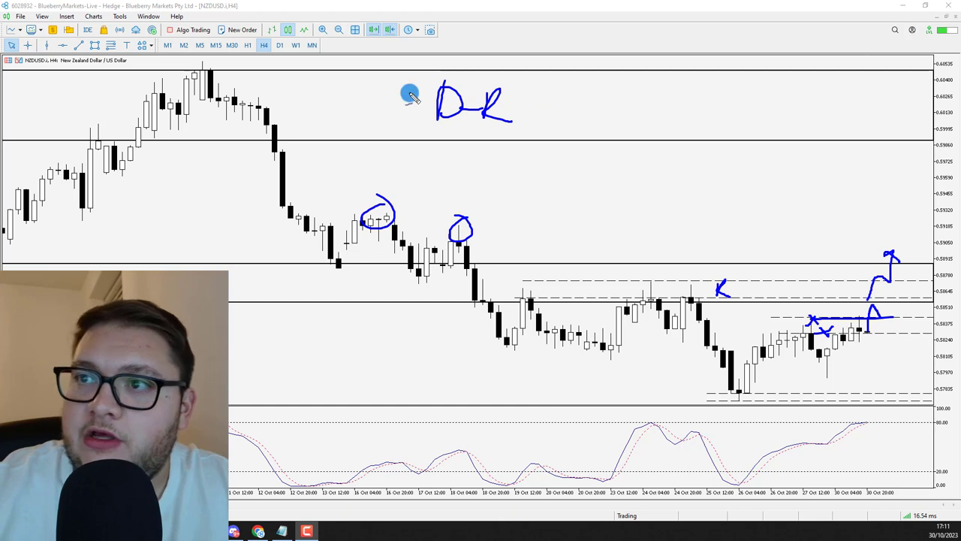
mouse_move(343, 95)
left_mouse_down()
mouse_move(353, 120)
mouse_move(392, 96)
left_mouse_up()
left_click_drag(444, 81, 397, 132)
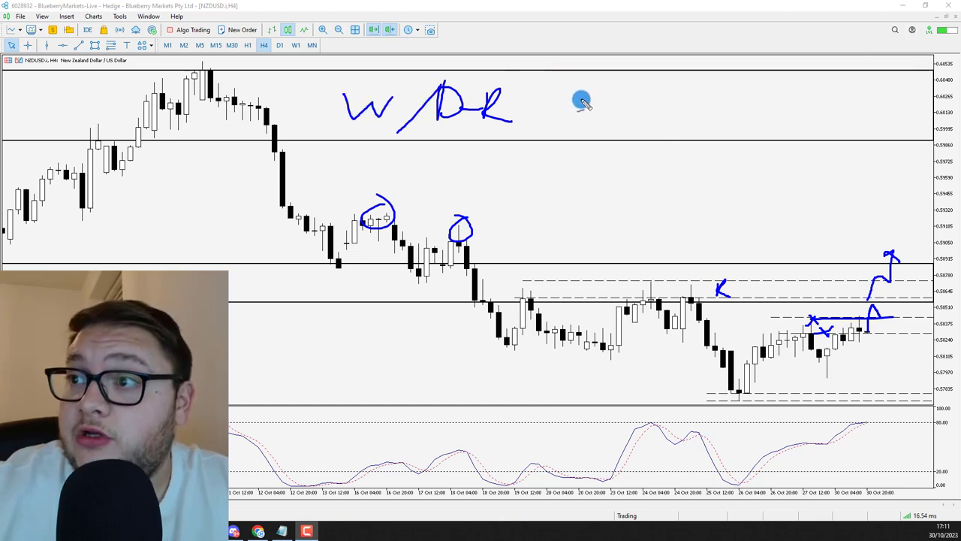
mouse_move(582, 100)
left_mouse_down()
mouse_move(566, 128)
mouse_move(608, 101)
mouse_move(620, 121)
left_mouse_up()
left_click_drag(565, 129, 626, 135)
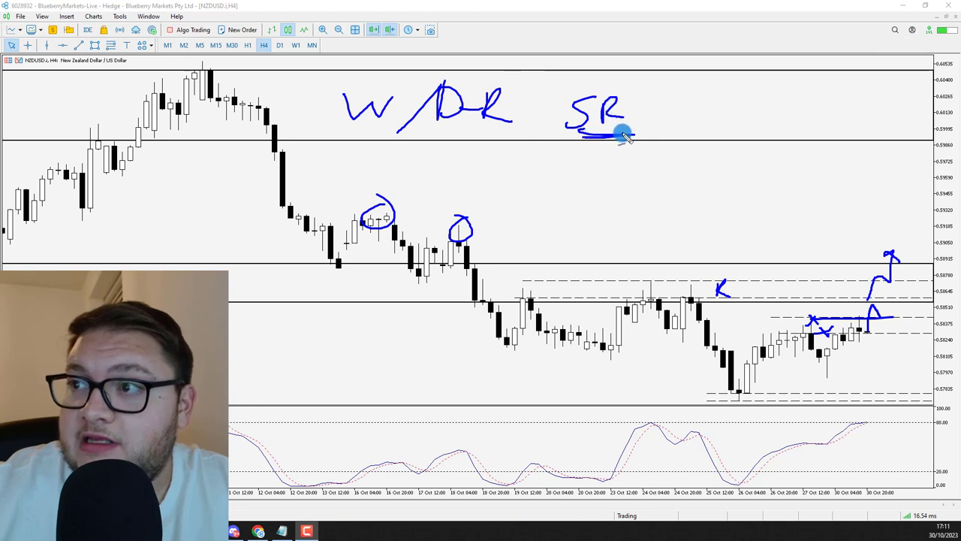
mouse_move(730, 114)
left_mouse_down()
mouse_move(783, 227)
mouse_move(788, 213)
left_mouse_up()
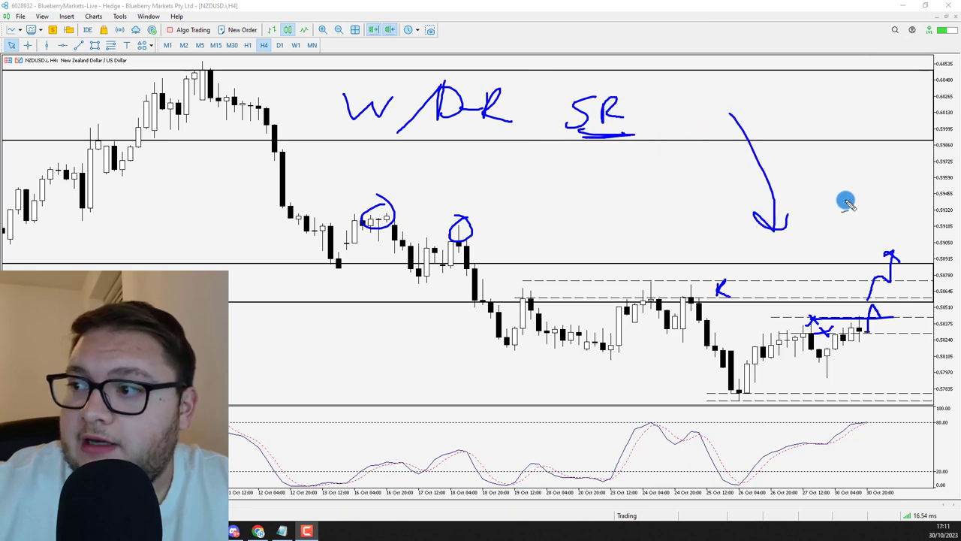
Clear the freehand drawings from the H4 chart and switch to the H1 timeframe.
key("Escape")
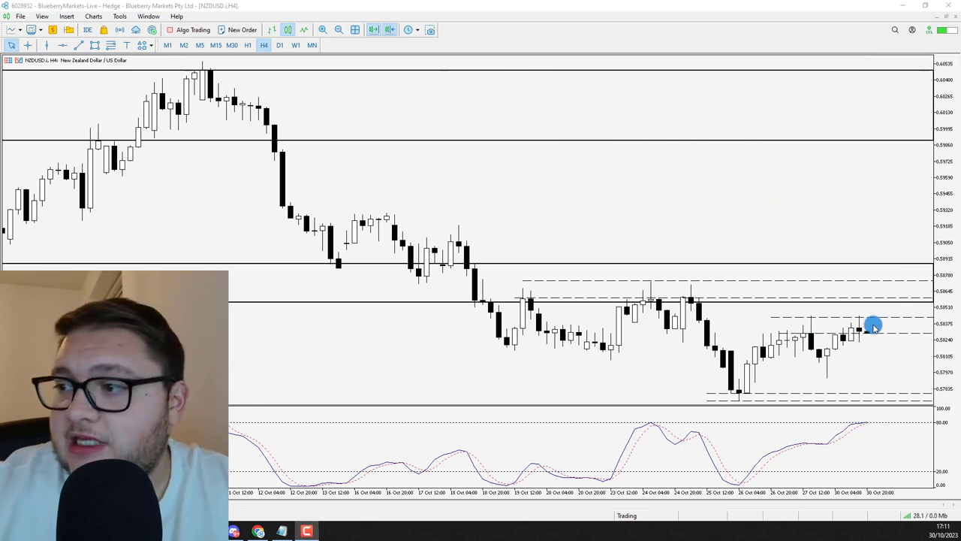
left_click(248, 45)
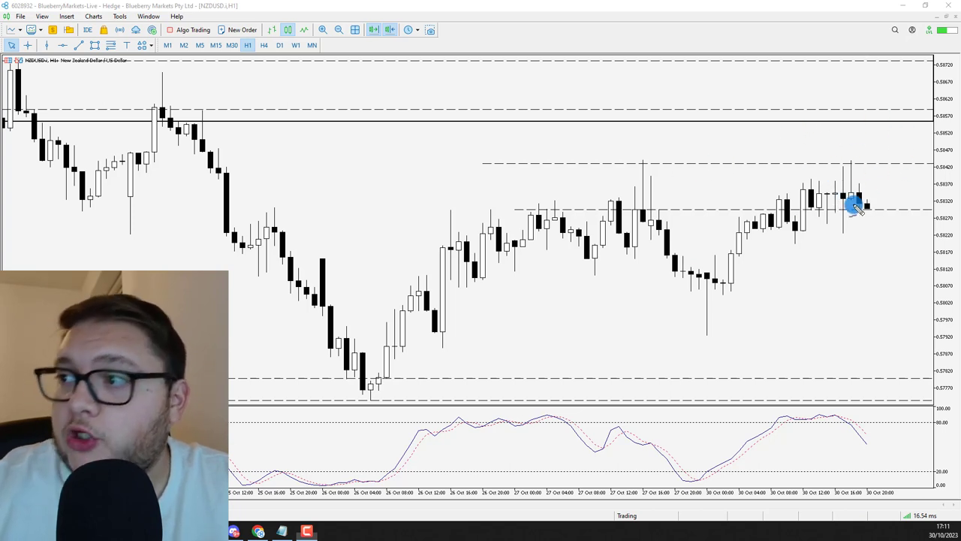
Draw freehand arrows along the 30 October rise and sideways stretch, at the latest high, and falling from the current price.
mouse_move(712, 282)
left_mouse_down()
mouse_move(793, 198)
mouse_move(785, 200)
mouse_move(795, 201)
mouse_move(777, 192)
mouse_move(824, 202)
left_mouse_up()
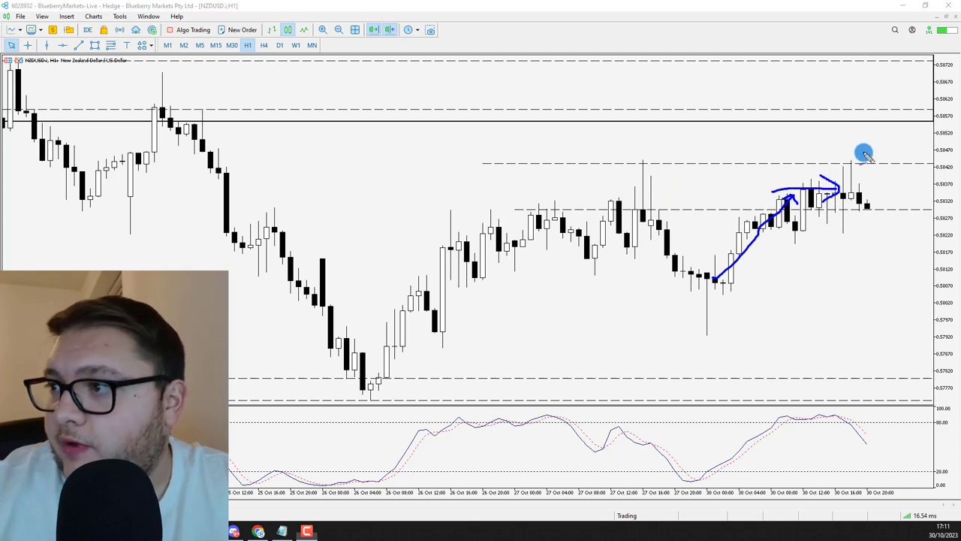
left_click_drag(855, 159, 867, 170)
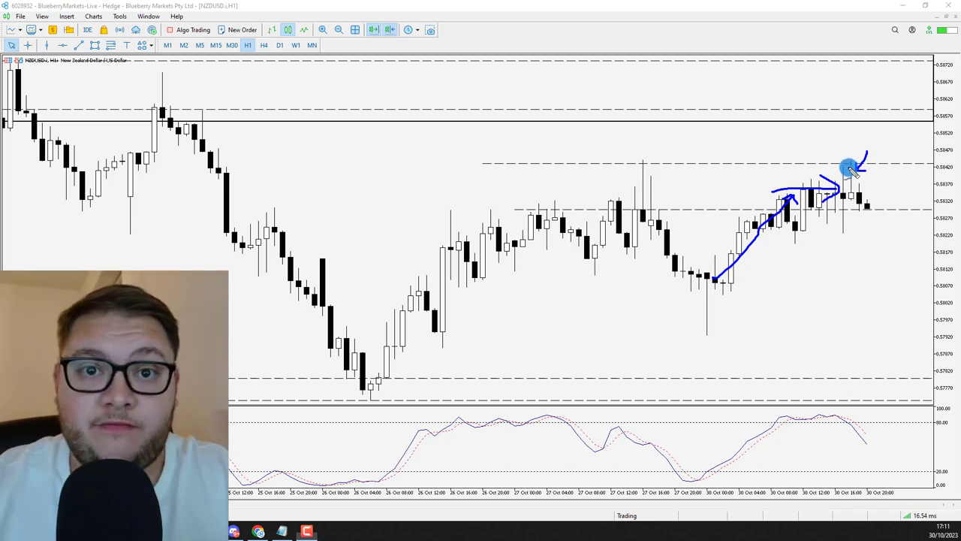
left_click_drag(865, 160, 861, 167)
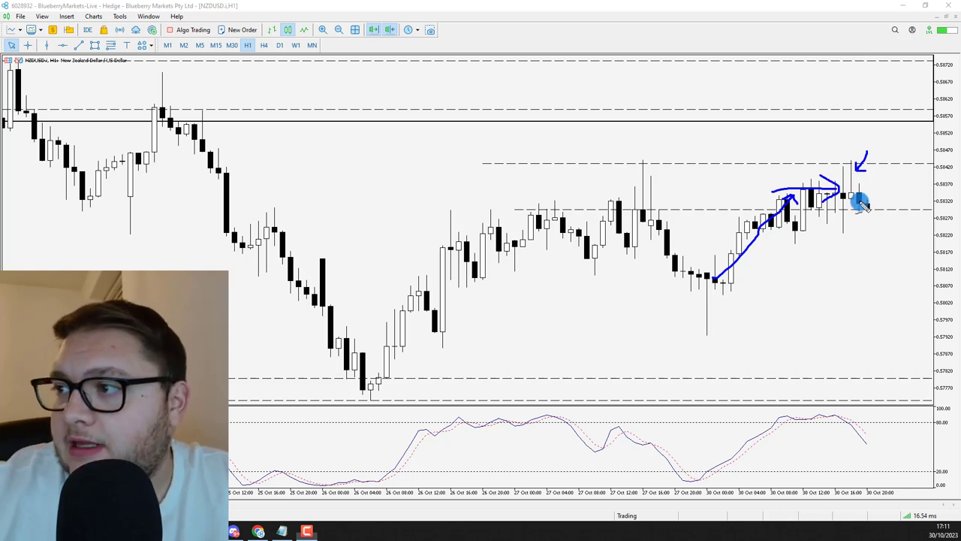
mouse_move(866, 197)
left_mouse_down()
mouse_move(863, 259)
mouse_move(878, 252)
left_mouse_up()
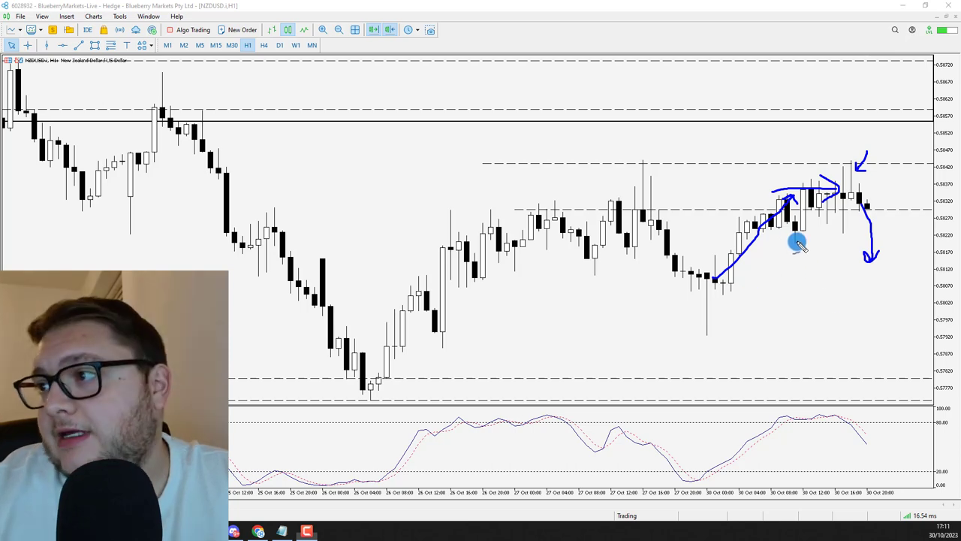
Clear the freehand arrows, view the zoomed-out M30 chart and switch to the M15 timeframe.
key("Escape")
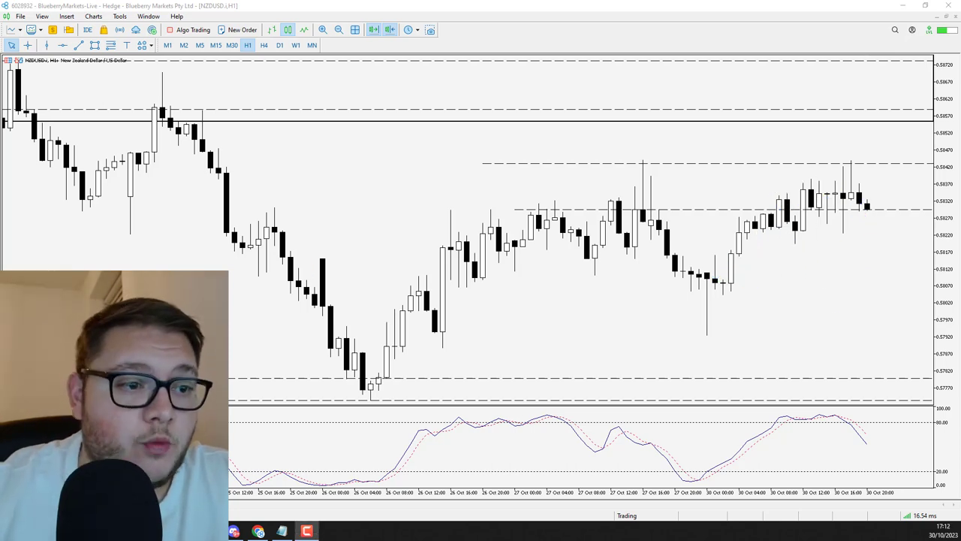
left_click(235, 45)
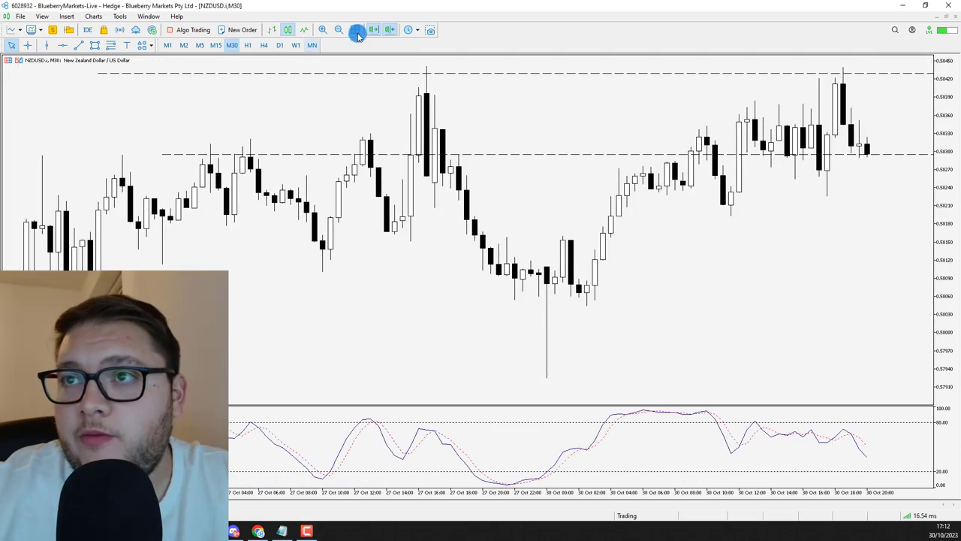
left_click(339, 30)
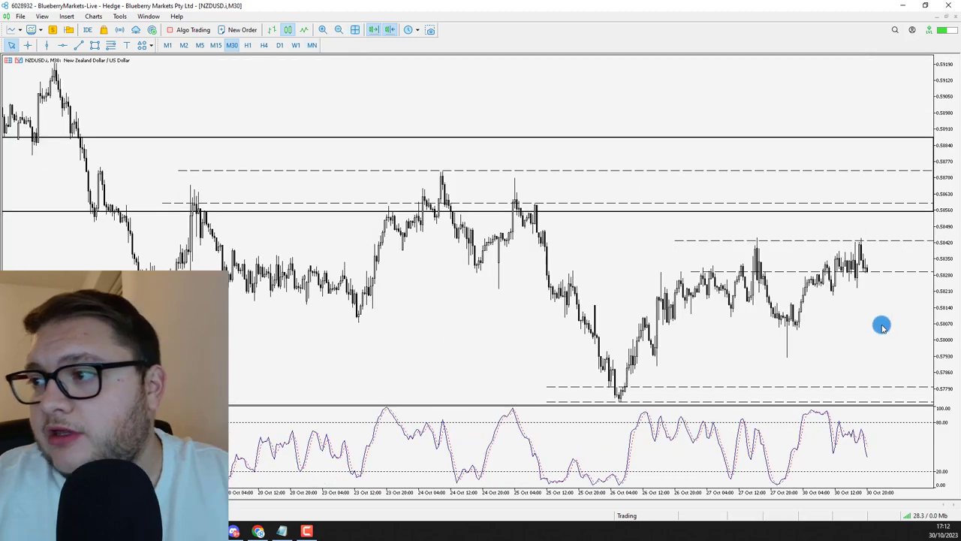
left_click(216, 45)
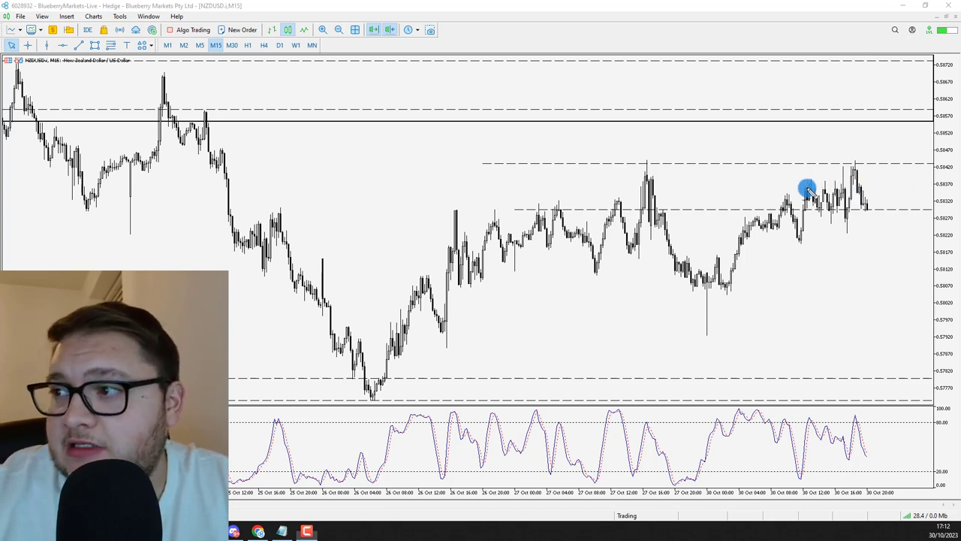
Bracket the 30 October range with two freehand lines, circle its spike high, and sketch a breakdown path with a circled retest.
left_click_drag(807, 189, 862, 188)
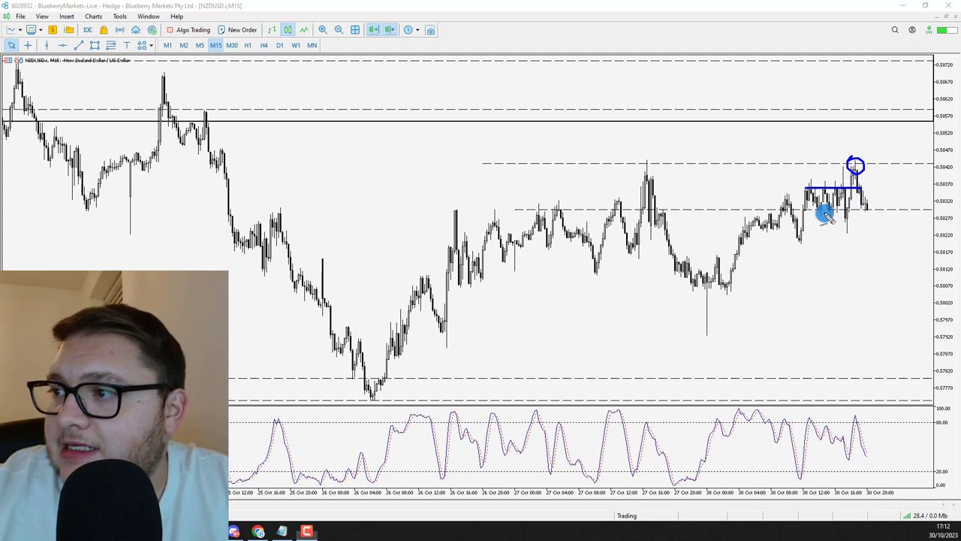
left_click_drag(814, 220, 884, 219)
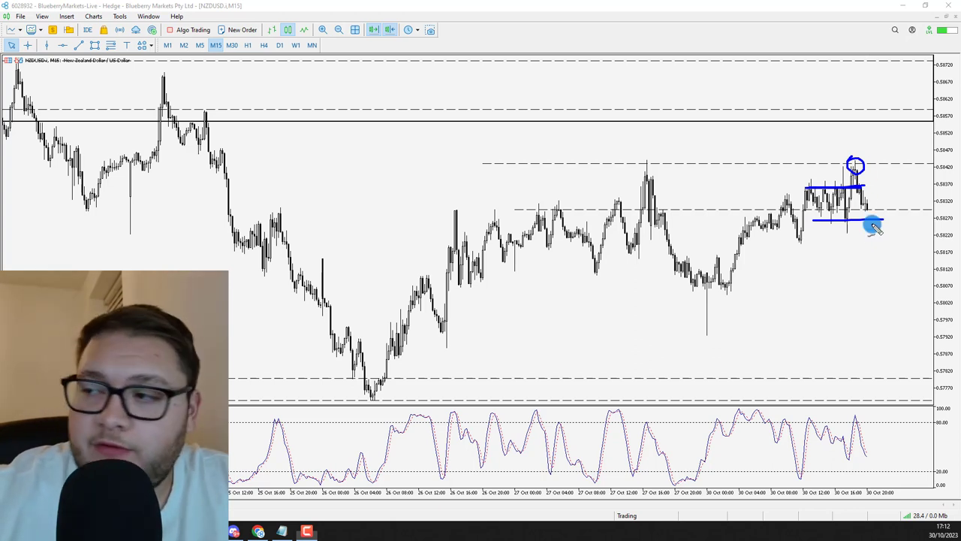
mouse_move(866, 211)
left_mouse_down()
mouse_move(875, 253)
mouse_move(907, 211)
mouse_move(929, 269)
mouse_move(920, 265)
mouse_move(940, 252)
left_mouse_up()
mouse_move(910, 204)
left_mouse_down()
mouse_move(913, 219)
mouse_move(910, 199)
left_mouse_up()
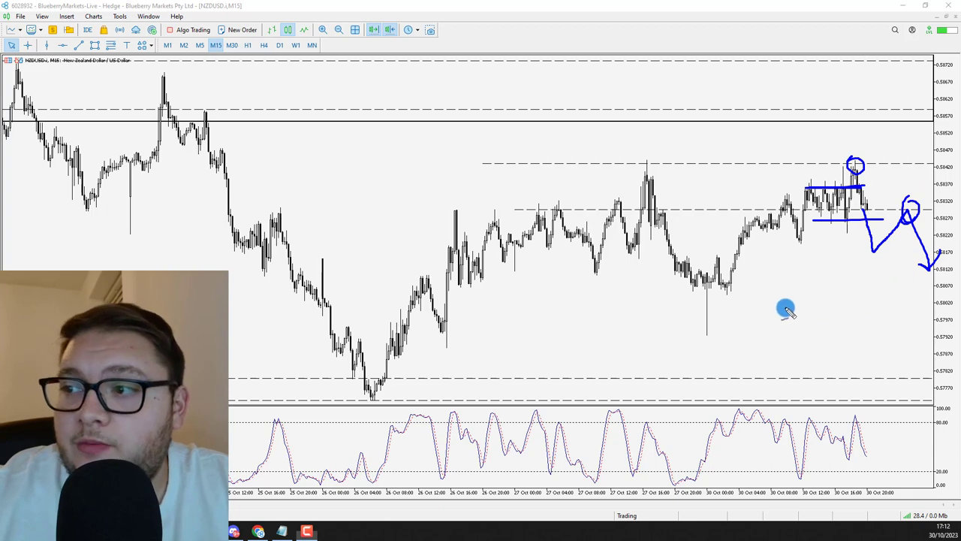
Draw a freehand line under the lows around the start of 30 October and circle the 26 October low.
left_click_drag(674, 285, 813, 282)
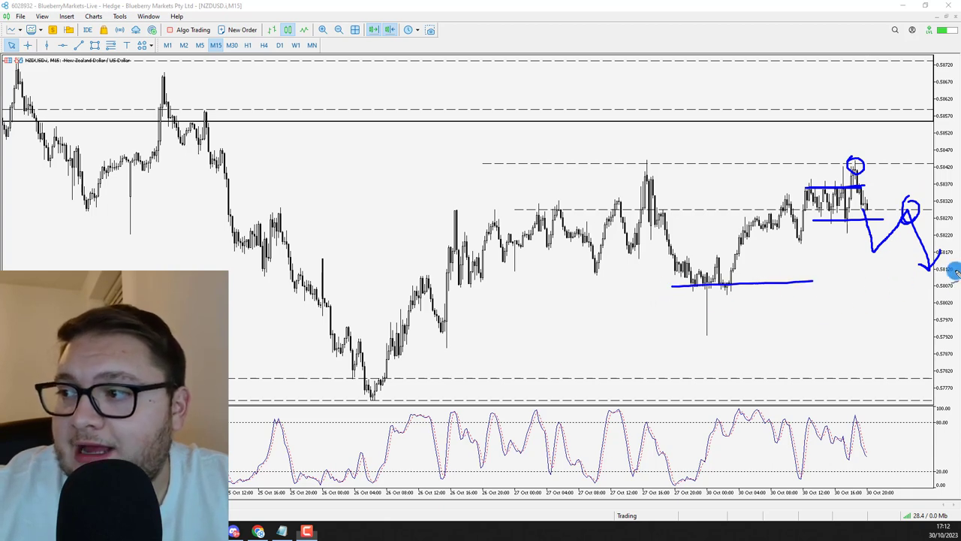
mouse_move(396, 369)
left_mouse_down()
mouse_move(350, 396)
mouse_move(412, 386)
mouse_move(391, 371)
left_mouse_up()
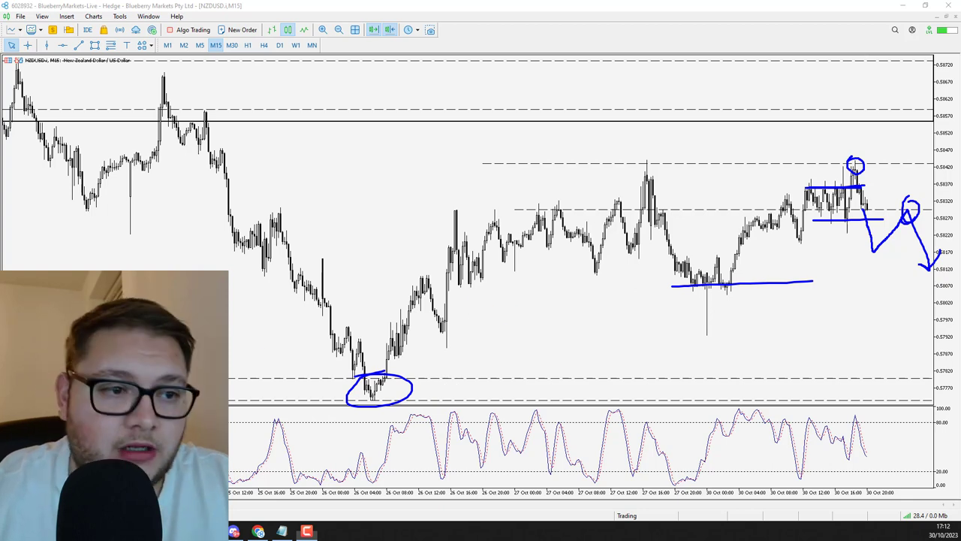
Clear the freehand drawings from the M15 chart and return to the daily timeframe.
key("Escape")
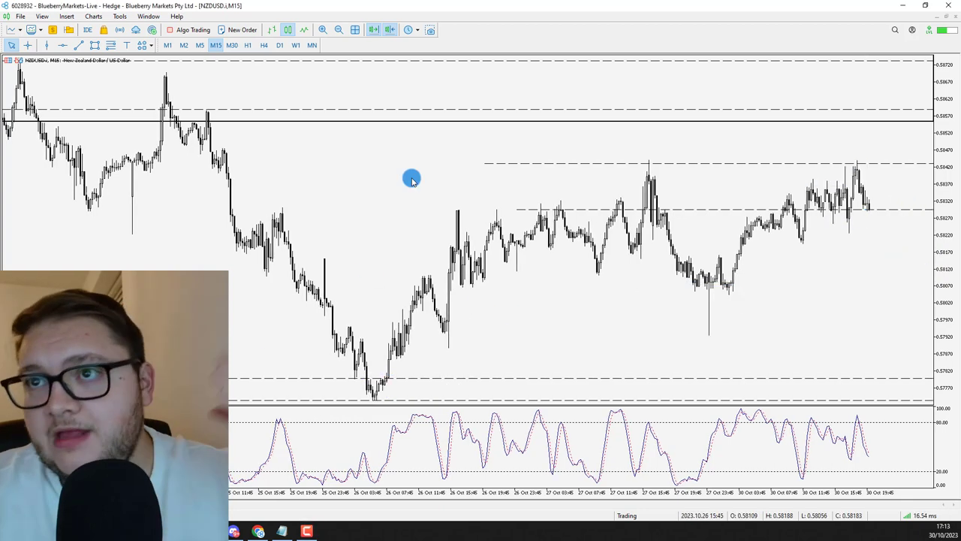
left_click(280, 47)
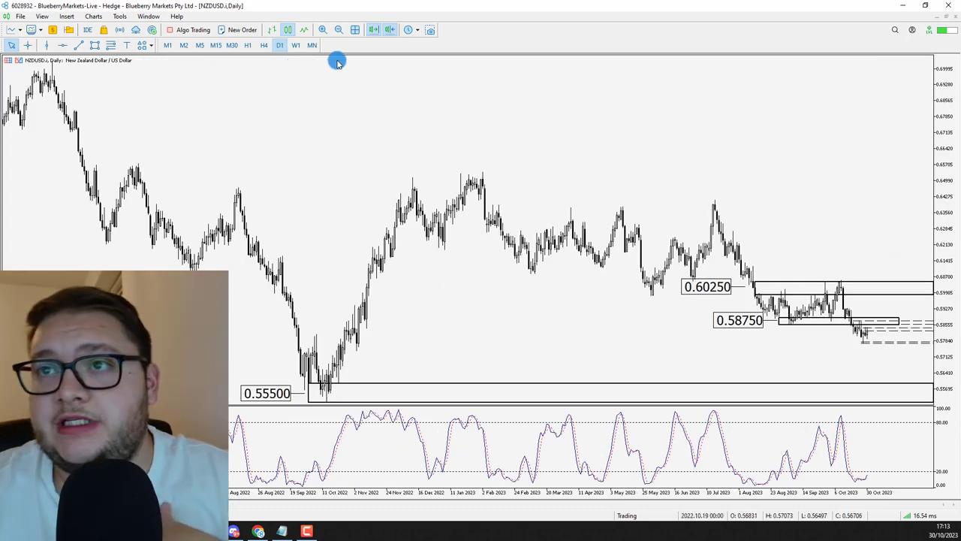